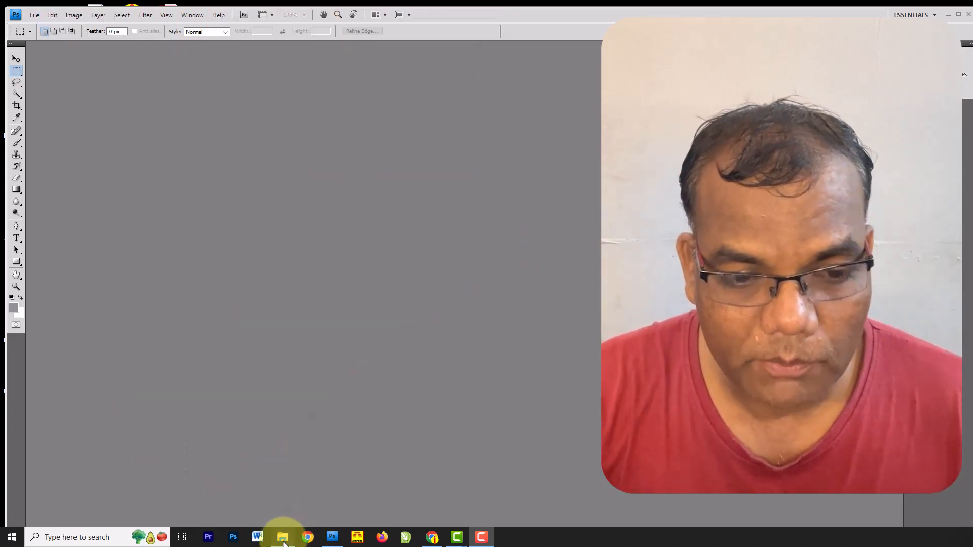
Step: Open the Apr 2024 Salary Slip PDF from the Downloads subfolder in Photoshop and put away the file window
{"action": "left_click", "coordinate": [283, 537]}
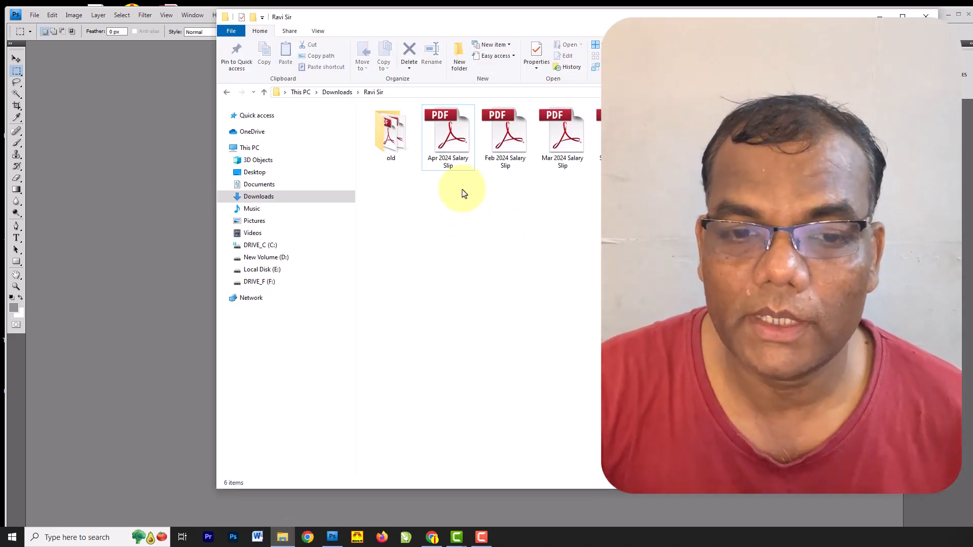
{"action": "left_click_drag", "start_coordinate": [454, 148], "coordinate": [130, 205]}
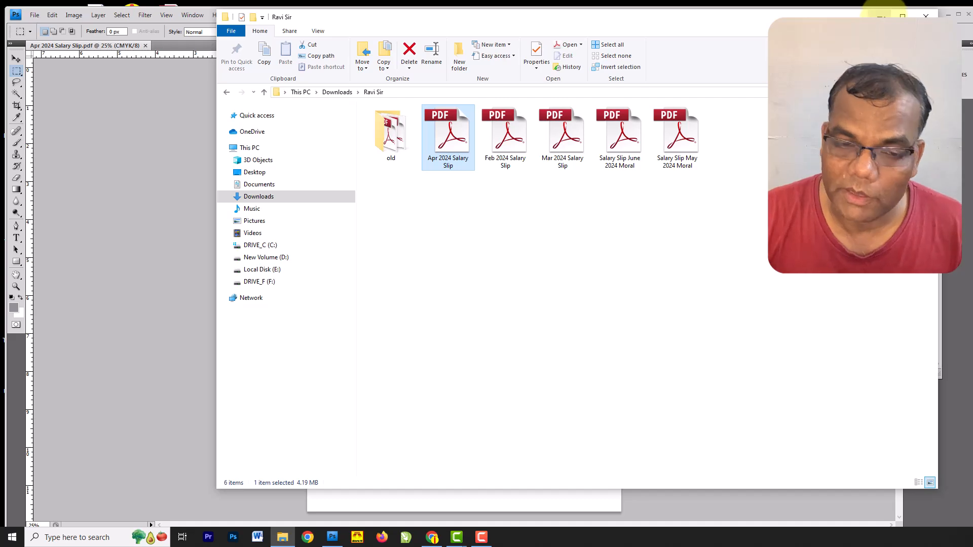
{"action": "left_click", "coordinate": [882, 16]}
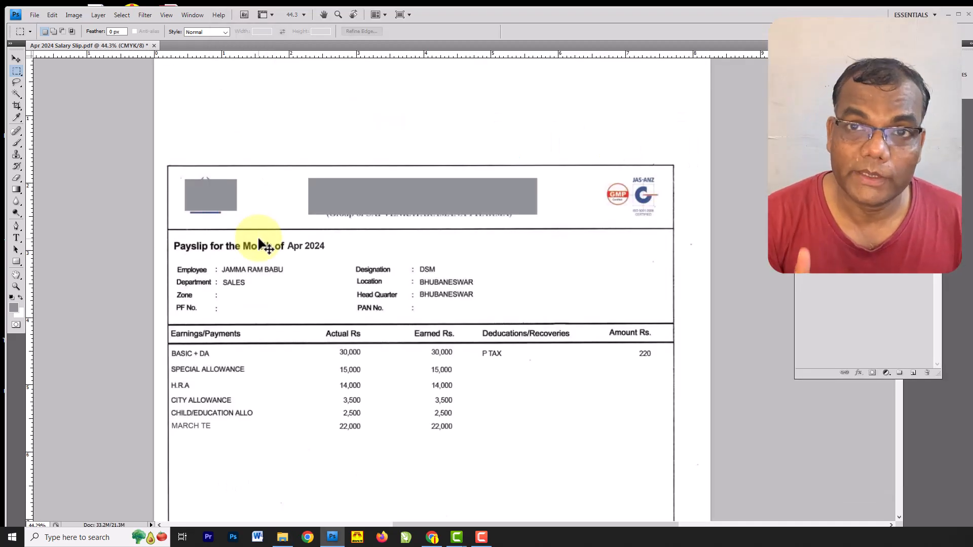
Step: Examine the Actual Rs and Earned Rs amounts in the payslip's earnings table up close
{"action": "scroll", "coordinate": [278, 330], "scroll_direction": "down", "scroll_amount": 2}
{"action": "scroll", "coordinate": [257, 429], "scroll_direction": "up", "scroll_amount": 3}
{"action": "scroll", "coordinate": [257, 430], "scroll_direction": "up", "scroll_amount": 1}
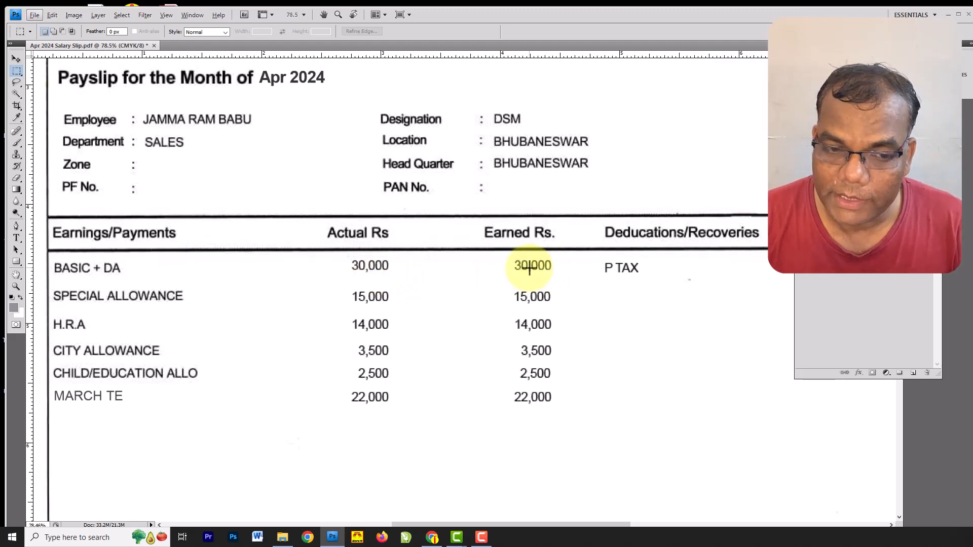
{"action": "scroll", "coordinate": [372, 265], "scroll_direction": "up", "scroll_amount": 1}
{"action": "scroll", "coordinate": [372, 278], "scroll_direction": "up", "scroll_amount": 8}
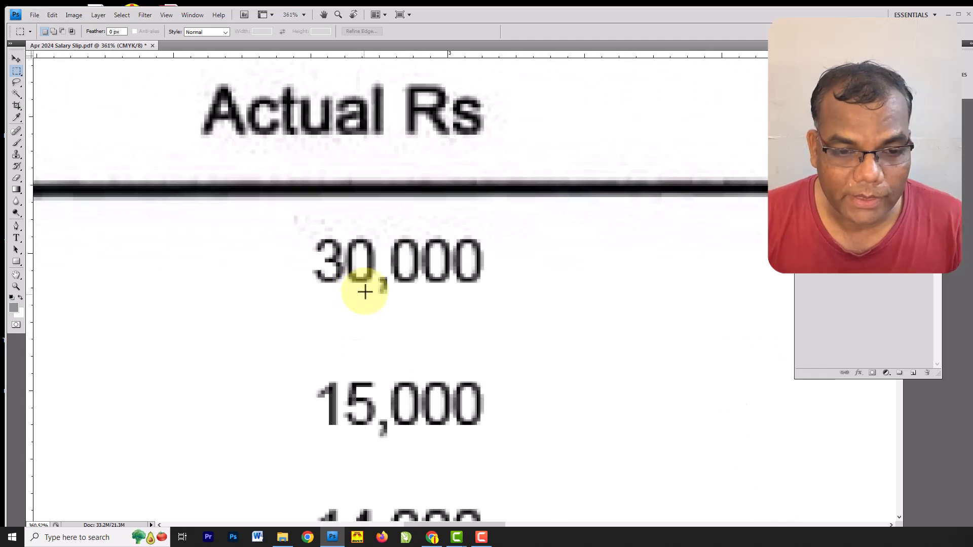
{"action": "scroll", "coordinate": [365, 291], "scroll_direction": "down", "scroll_amount": 3}
{"action": "key", "text": "alt"}
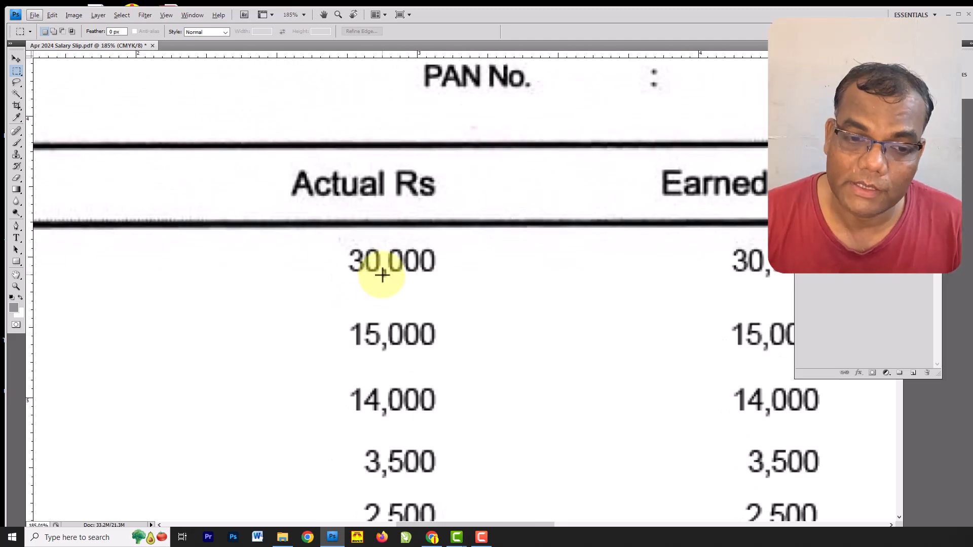
{"action": "key", "text": "alt"}
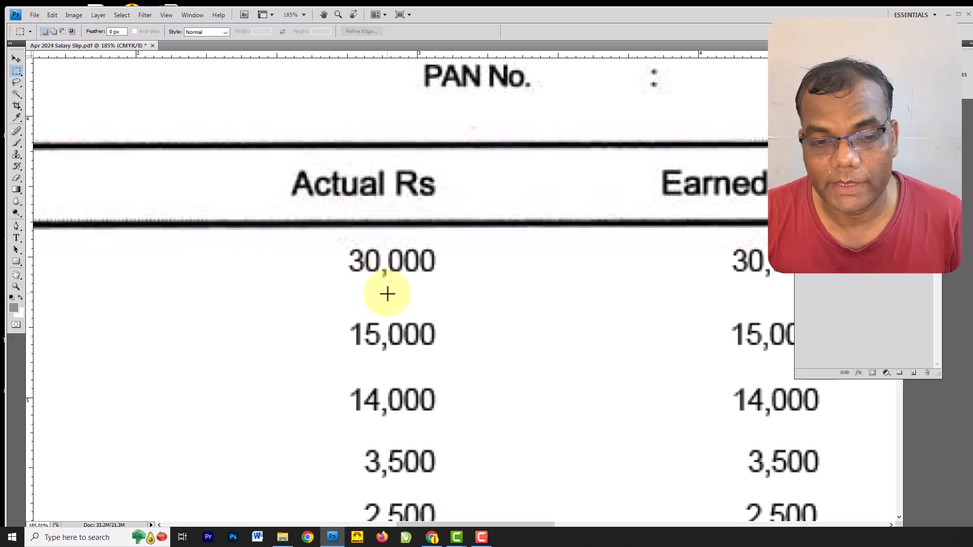
Step: Add the text "35" beside the BASIC + DA amount under Actual Rs, in Arial at 15 pt
{"action": "scroll", "coordinate": [401, 261], "scroll_direction": "up", "scroll_amount": 2}
{"action": "key", "text": "alt"}
{"action": "left_click", "coordinate": [16, 238]}
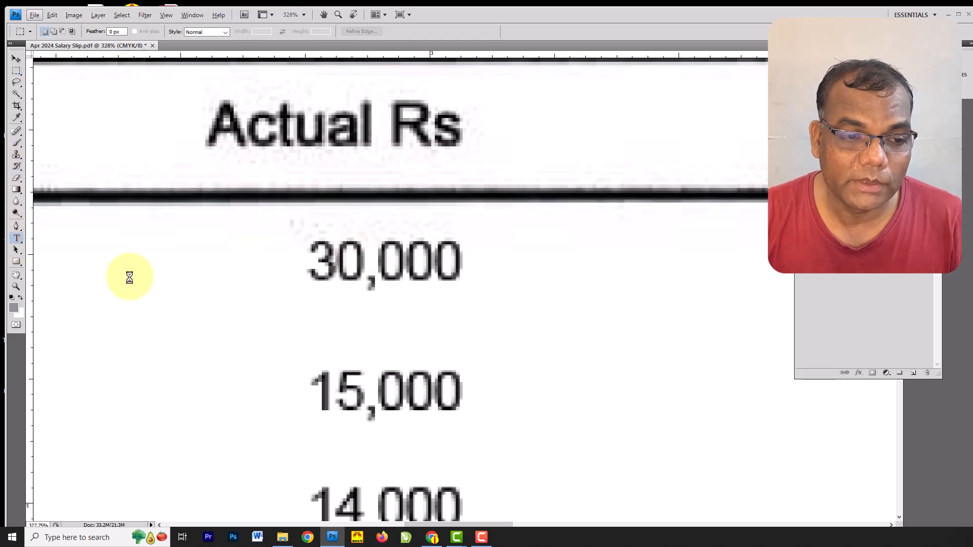
{"action": "left_click", "coordinate": [144, 277]}
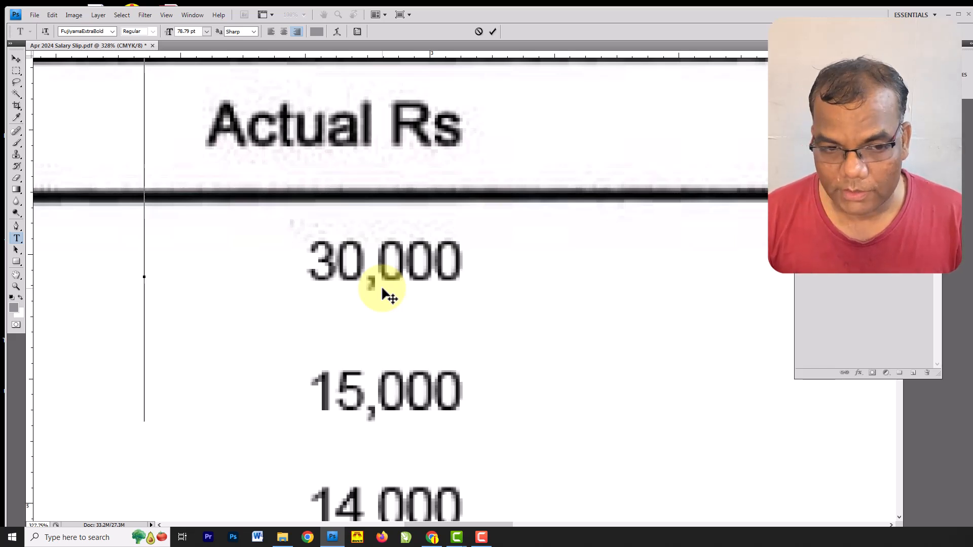
{"action": "type", "text": "5"}
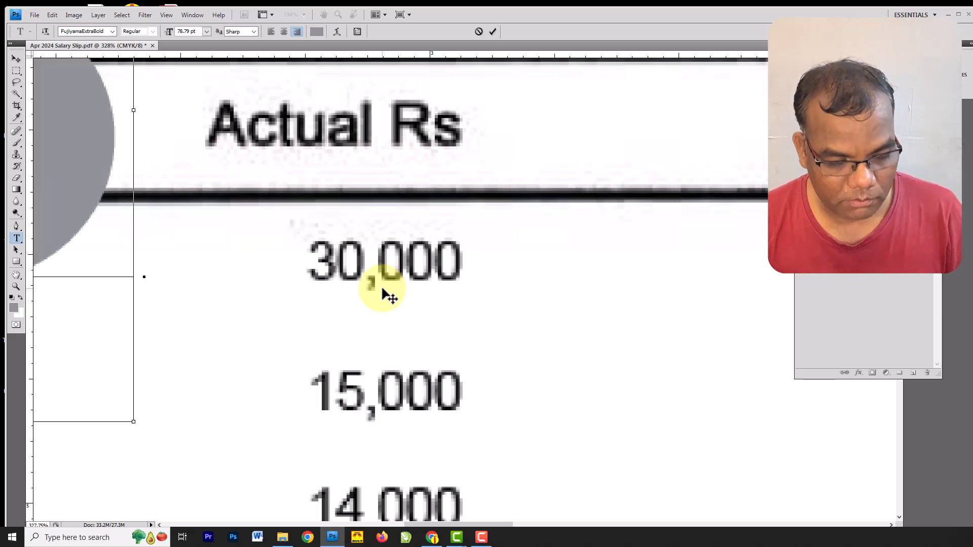
{"action": "left_click", "coordinate": [187, 31]}
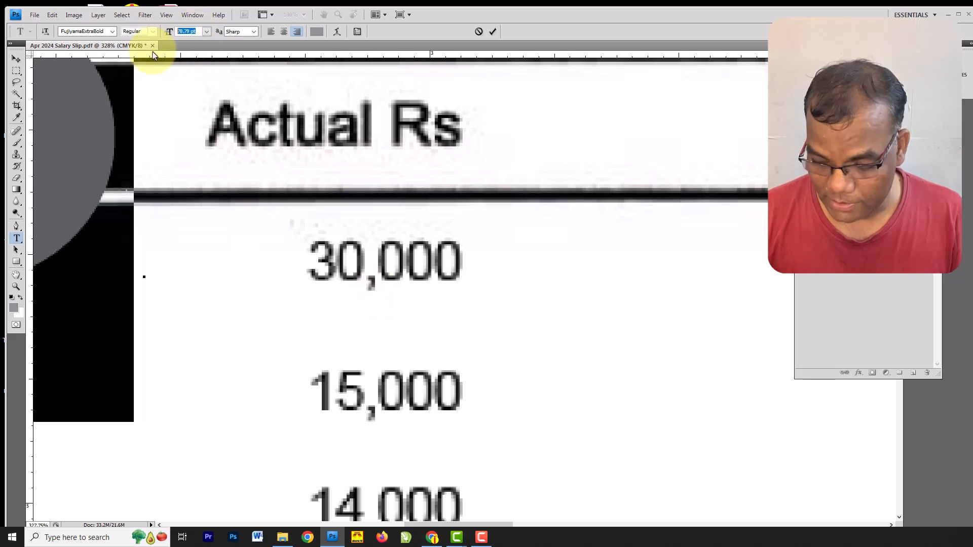
{"action": "type", "text": "15"}
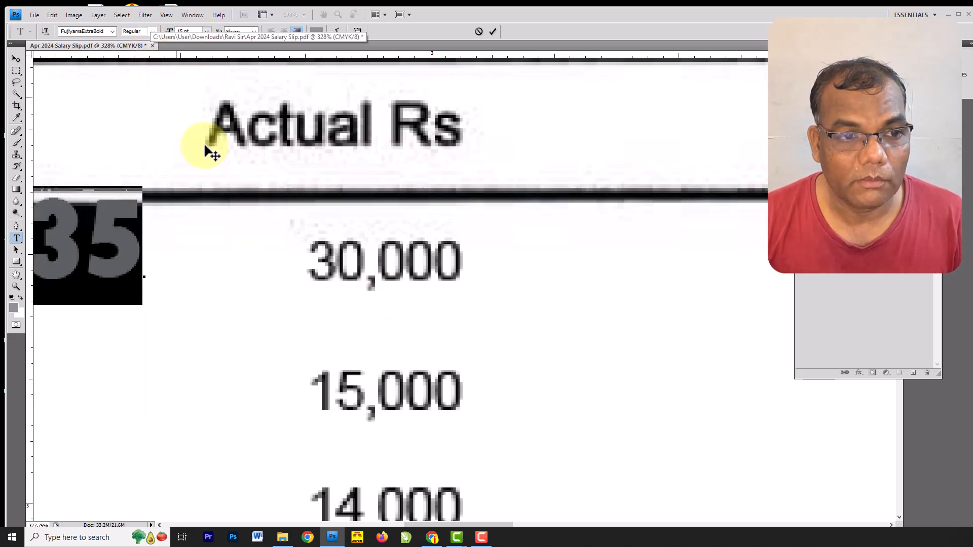
{"action": "left_click", "coordinate": [105, 31]}
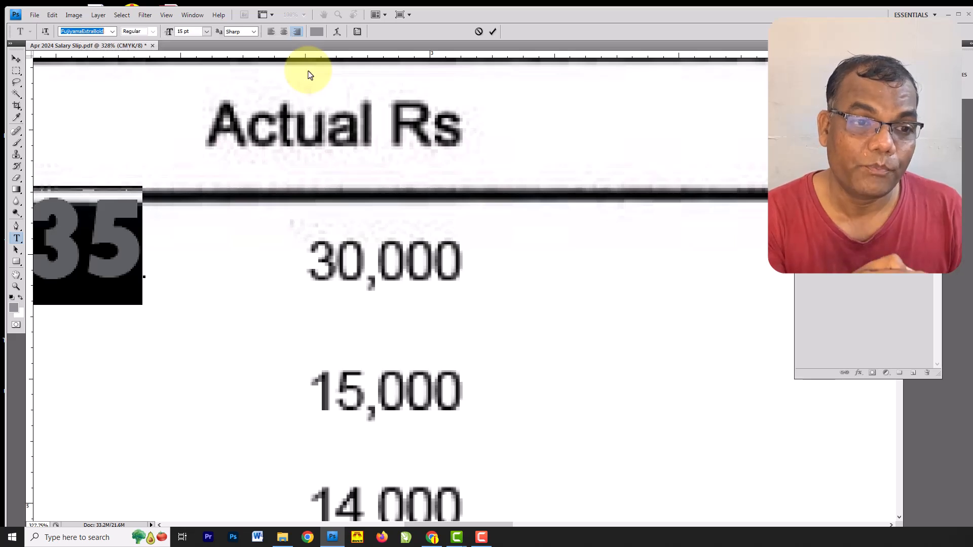
{"action": "type", "text": "Arial"}
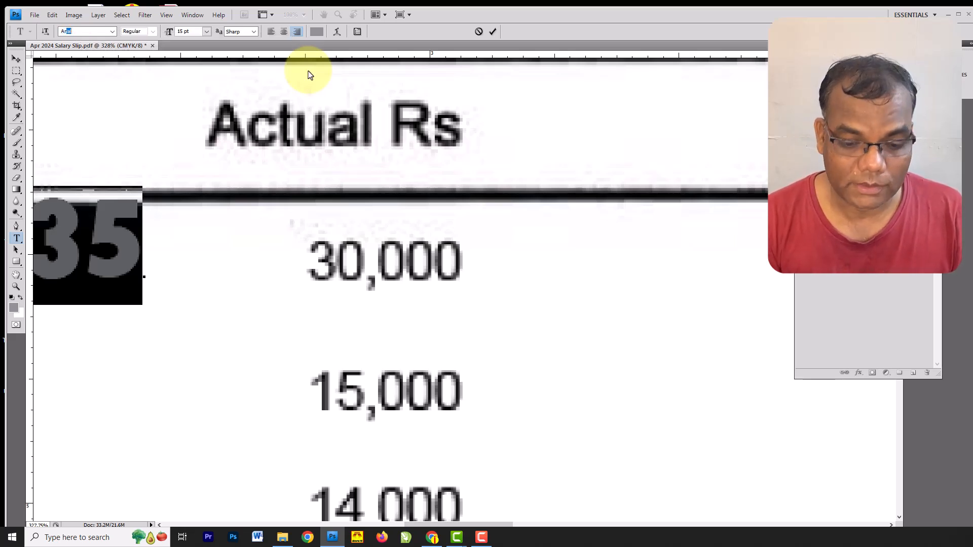
{"action": "key", "text": "Return"}
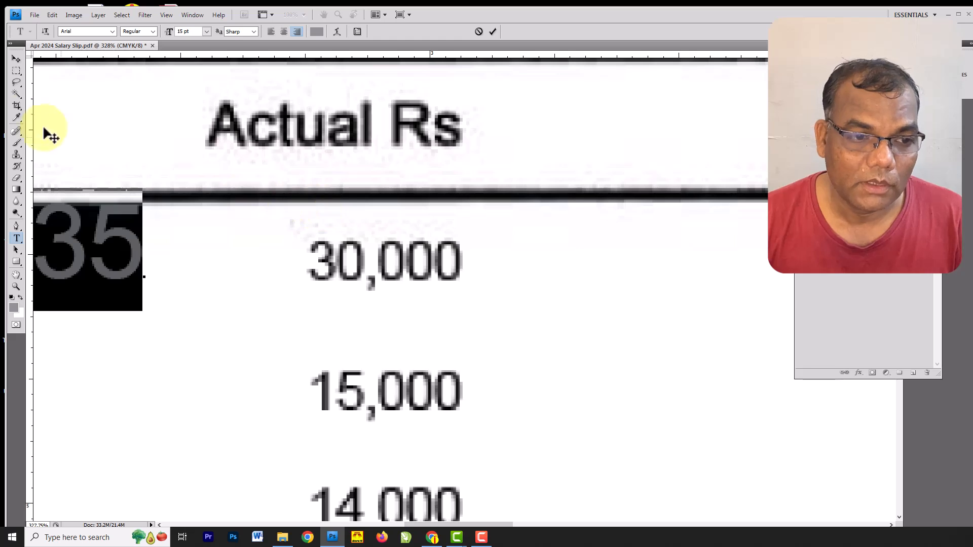
Step: Try the 35 text scaled down on either side of the BASIC + DA amount, and delete it
{"action": "left_click", "coordinate": [15, 60]}
{"action": "left_click_drag", "start_coordinate": [123, 243], "coordinate": [244, 266]}
{"action": "key", "text": "ctrl+t"}
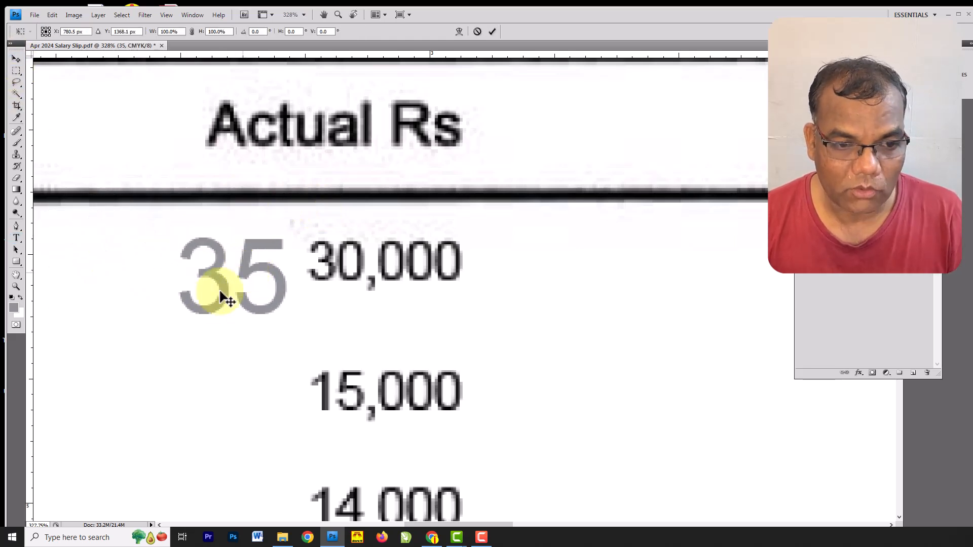
{"action": "left_click_drag", "start_coordinate": [177, 347], "coordinate": [217, 302]}
{"action": "key", "text": "Return"}
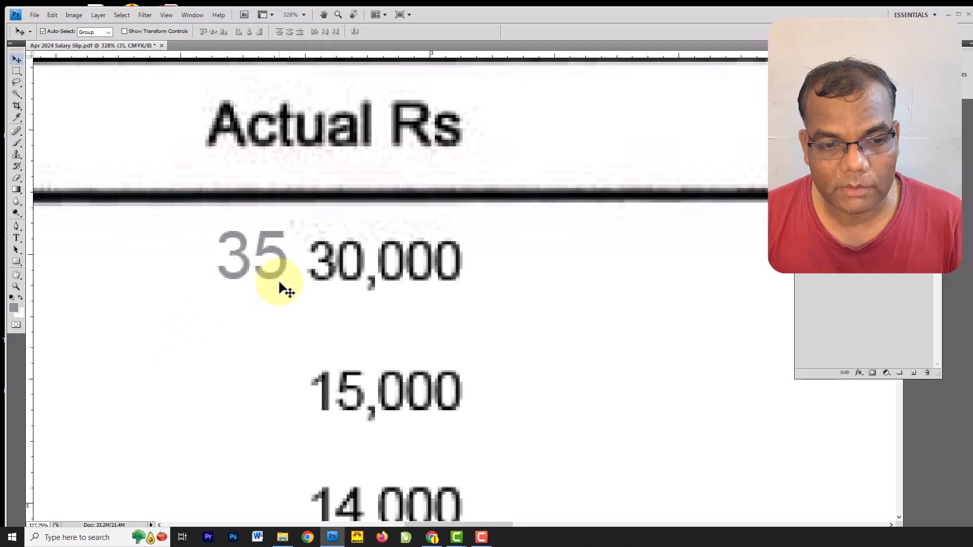
{"action": "left_click_drag", "start_coordinate": [276, 274], "coordinate": [530, 280]}
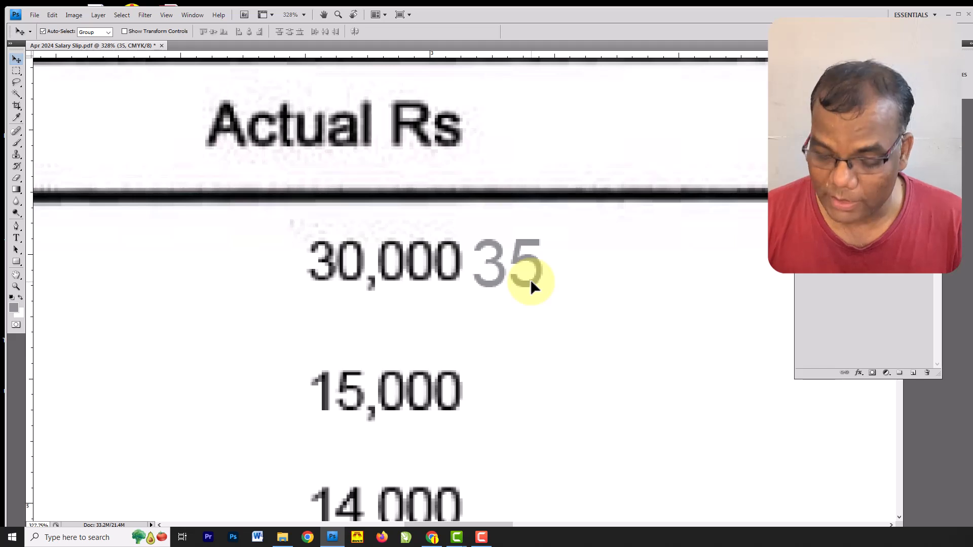
{"action": "key", "text": "Delete"}
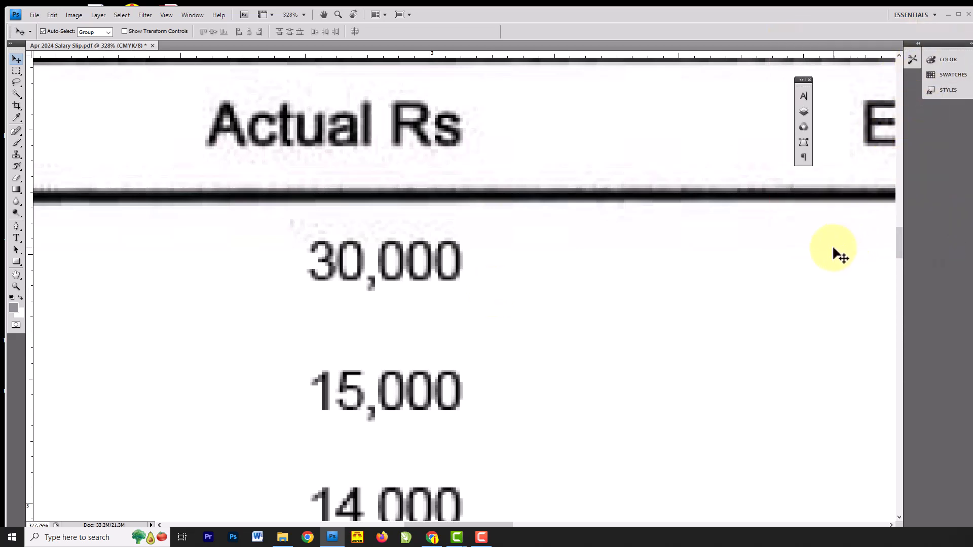
Step: Bring up the list of the document's layers
{"action": "key", "text": "F7"}
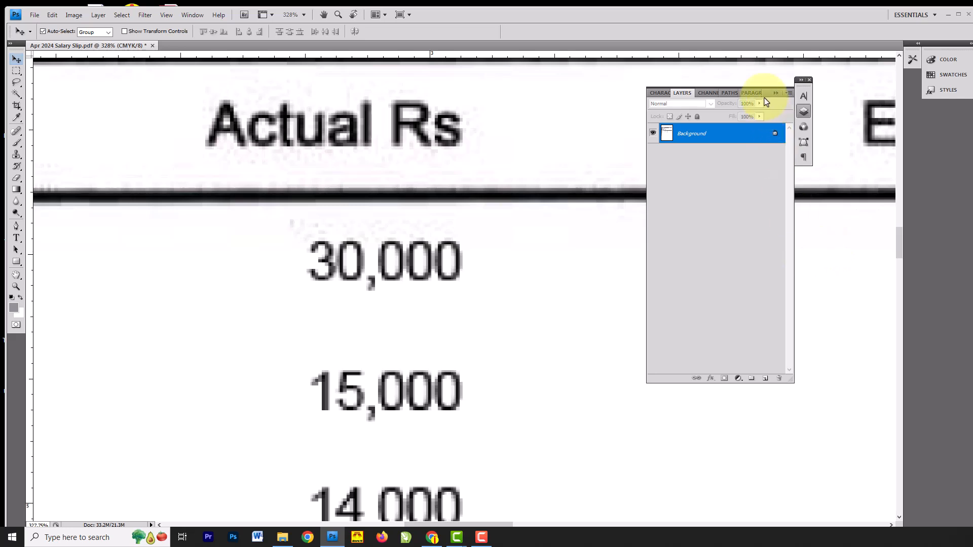
{"action": "left_click", "coordinate": [193, 15]}
{"action": "left_click", "coordinate": [215, 182]}
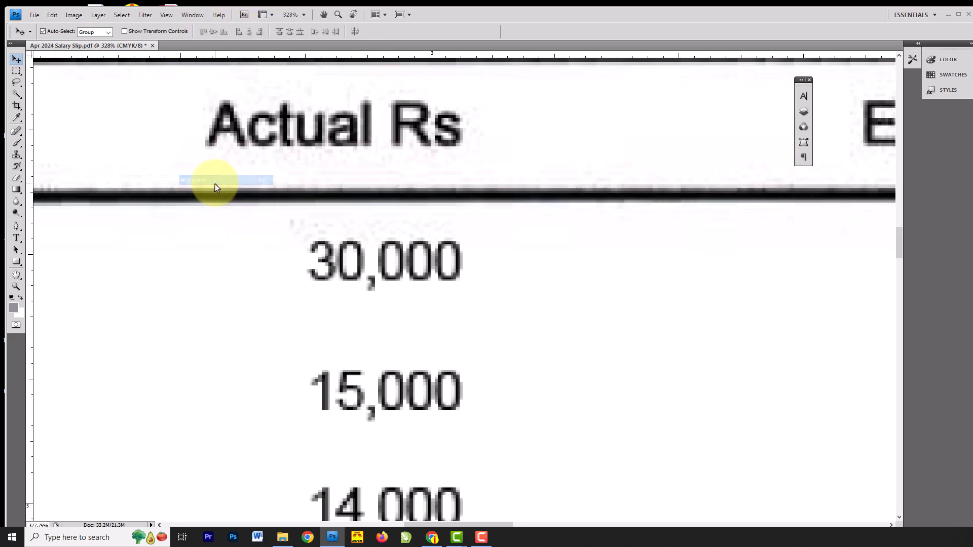
{"action": "left_click", "coordinate": [193, 16]}
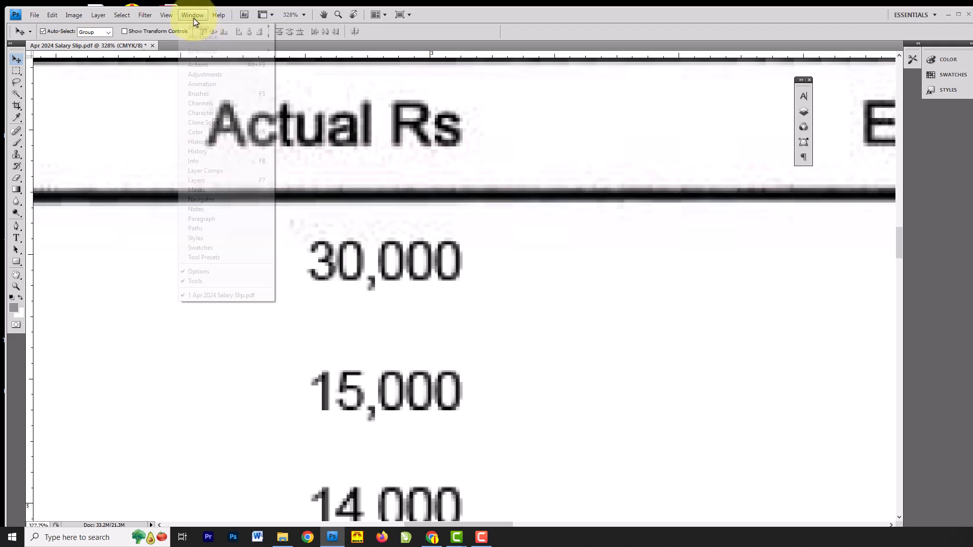
{"action": "left_click", "coordinate": [215, 181]}
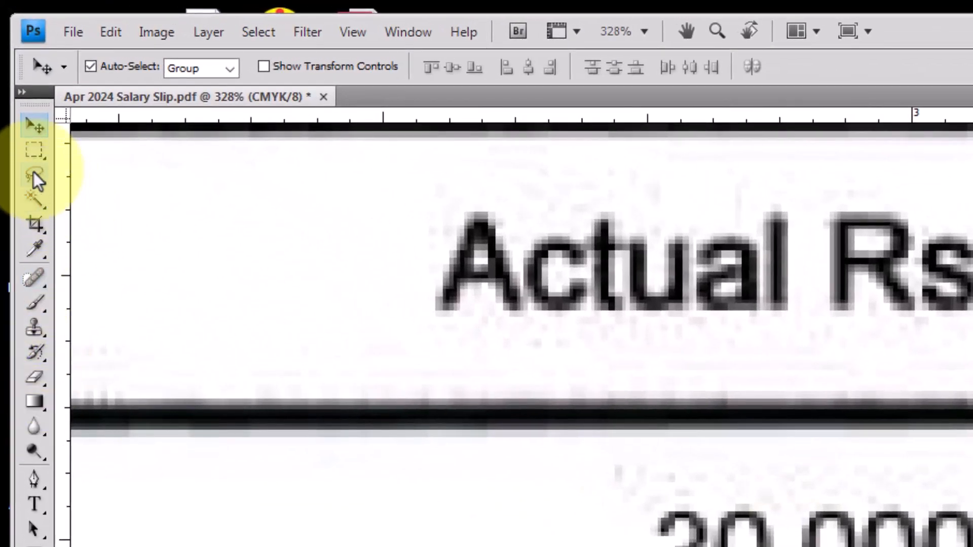
Step: Select the digit 5 of the 15,000 amount under Actual Rs with a freehand Lasso outline
{"action": "left_click", "coordinate": [34, 174]}
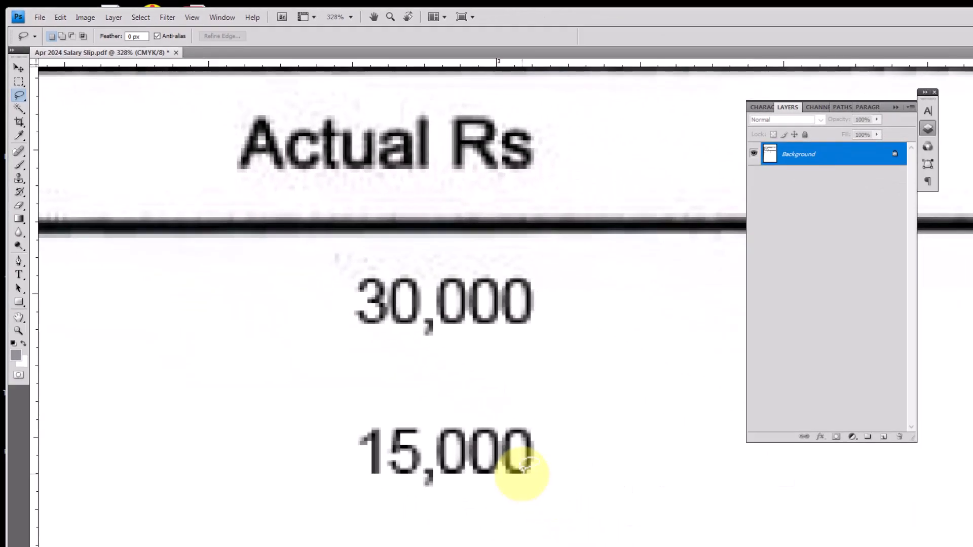
{"action": "scroll", "coordinate": [446, 374], "scroll_direction": "down", "scroll_amount": 3}
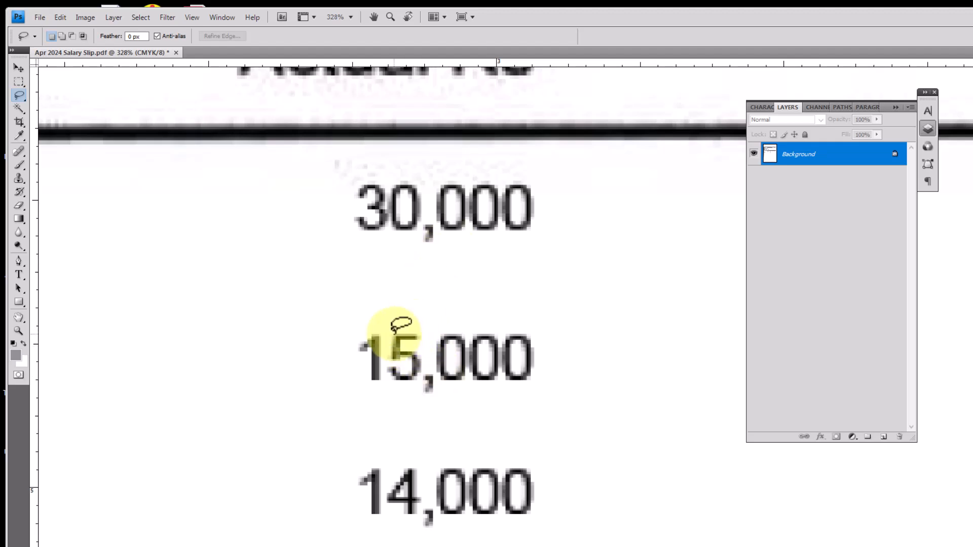
{"action": "left_click", "coordinate": [20, 95]}
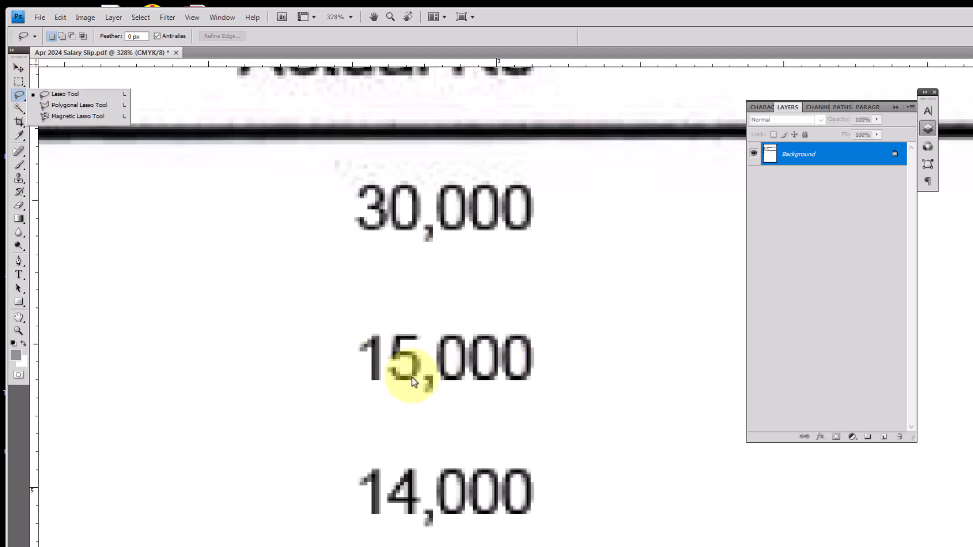
{"action": "mouse_move", "coordinate": [385, 366]}
{"action": "left_mouse_down"}
{"action": "mouse_move", "coordinate": [384, 331]}
{"action": "mouse_move", "coordinate": [419, 329]}
{"action": "mouse_move", "coordinate": [426, 360]}
{"action": "mouse_move", "coordinate": [400, 387]}
{"action": "left_mouse_up"}
{"action": "left_click_drag", "start_coordinate": [381, 368], "coordinate": [383, 361]}
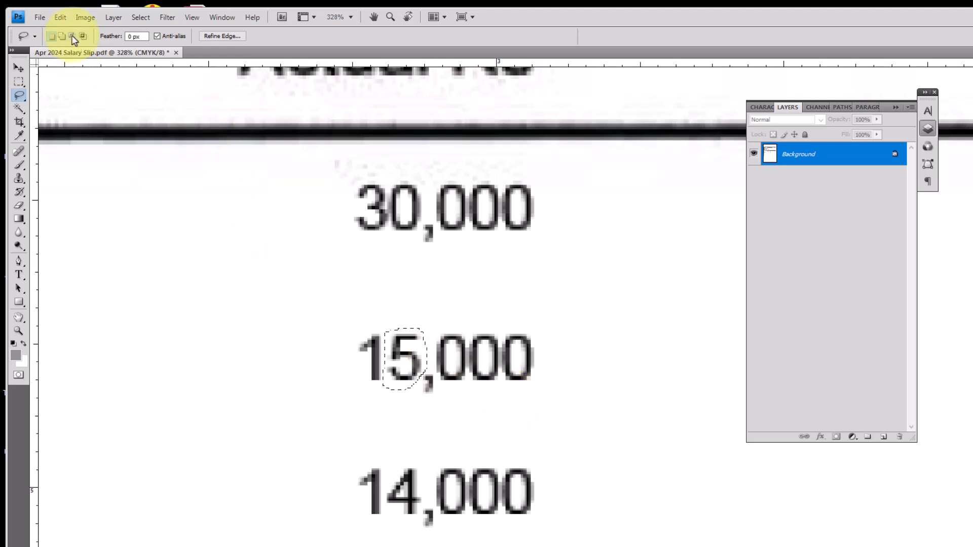
Step: Copy the selected digit 5 onto its own new layer
{"action": "left_click", "coordinate": [60, 17]}
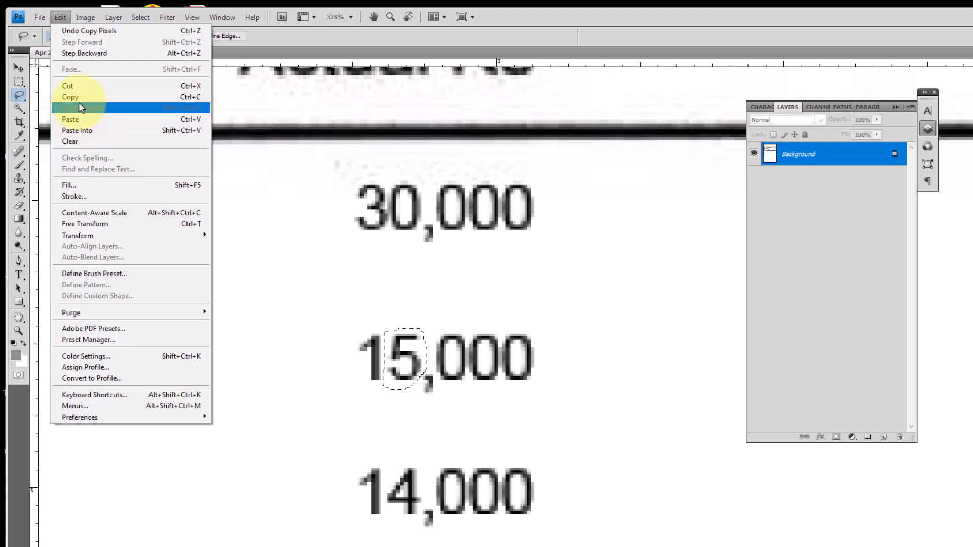
{"action": "left_click", "coordinate": [76, 97]}
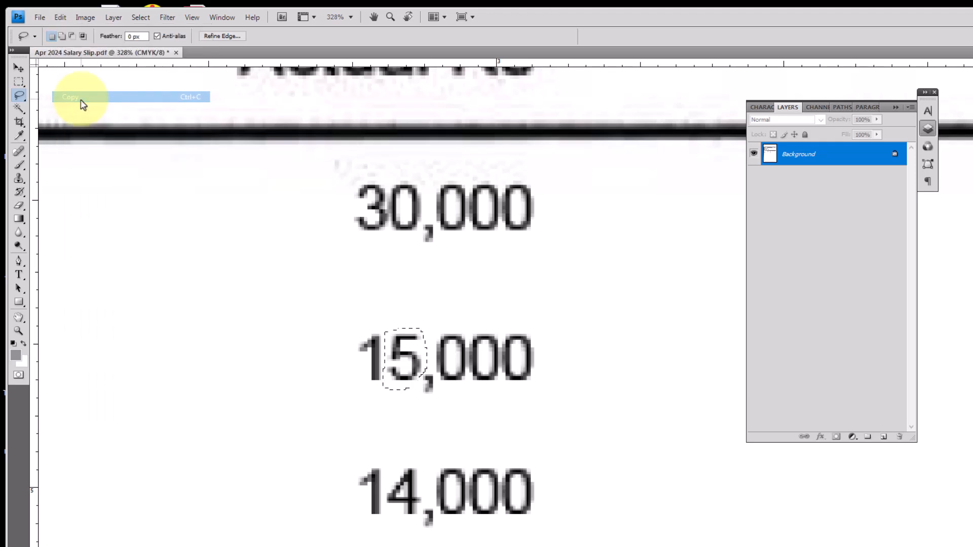
{"action": "left_click", "coordinate": [19, 70]}
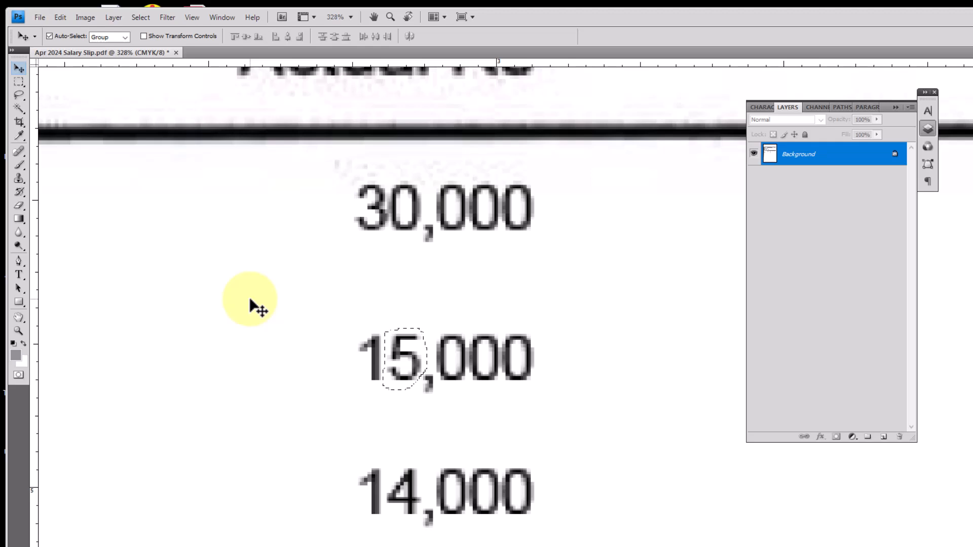
{"action": "key", "text": "ctrl+j"}
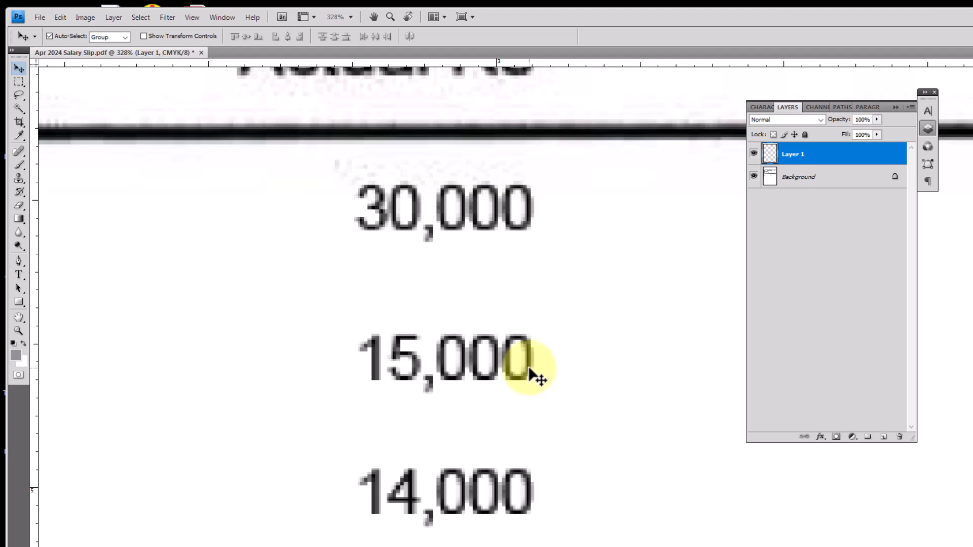
Step: Move the copied 5 over the second digit of the 30,000 amount and hide its layer to compare
{"action": "key", "text": "ctrl+t"}
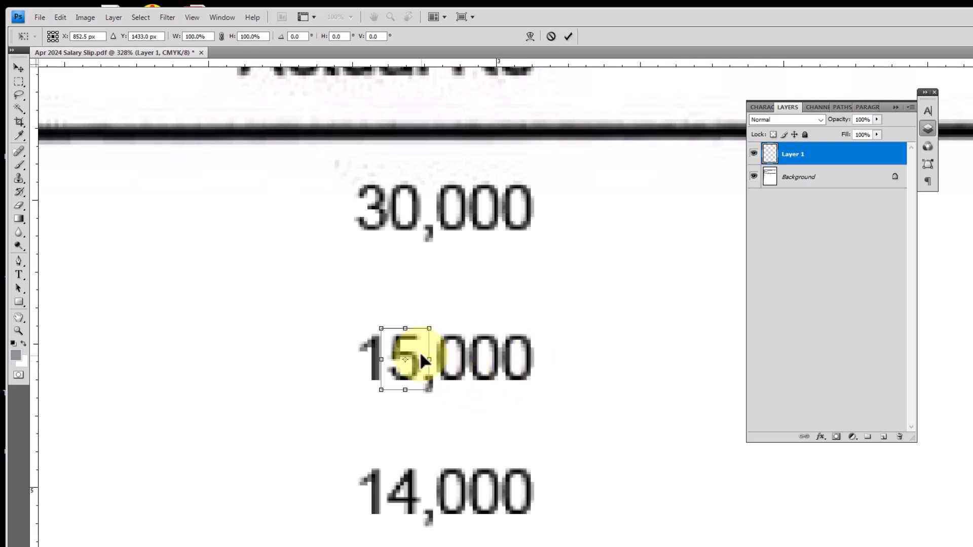
{"action": "left_click_drag", "start_coordinate": [398, 352], "coordinate": [401, 196]}
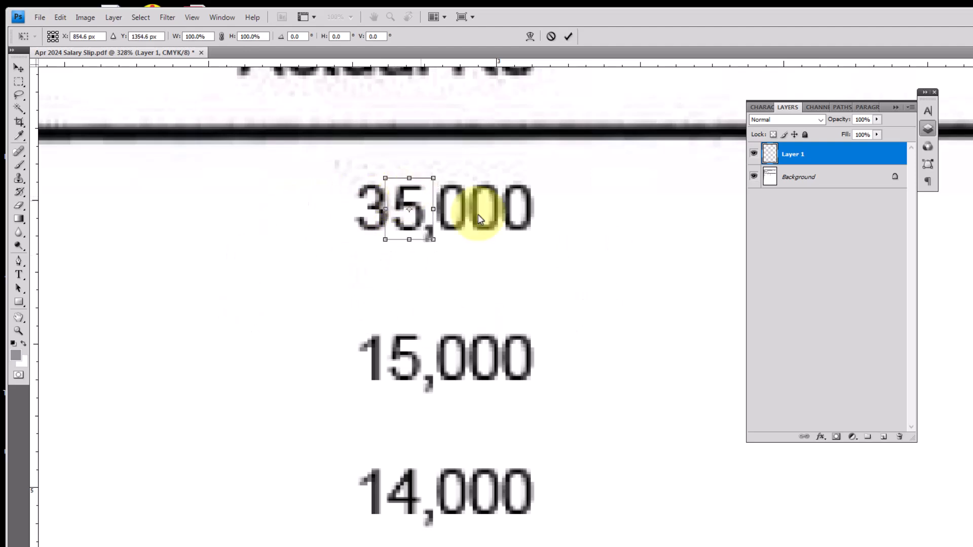
{"action": "key", "text": "Return"}
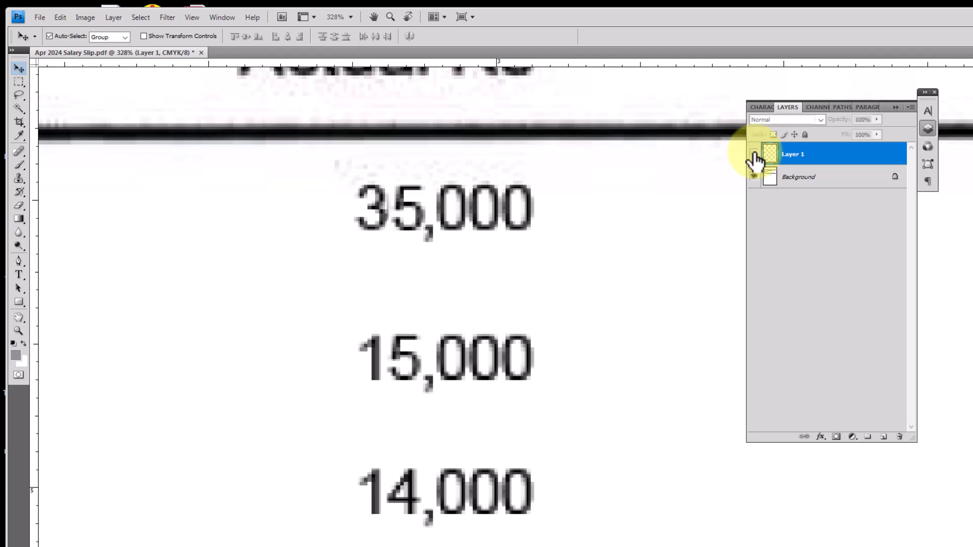
{"action": "left_click", "coordinate": [754, 154]}
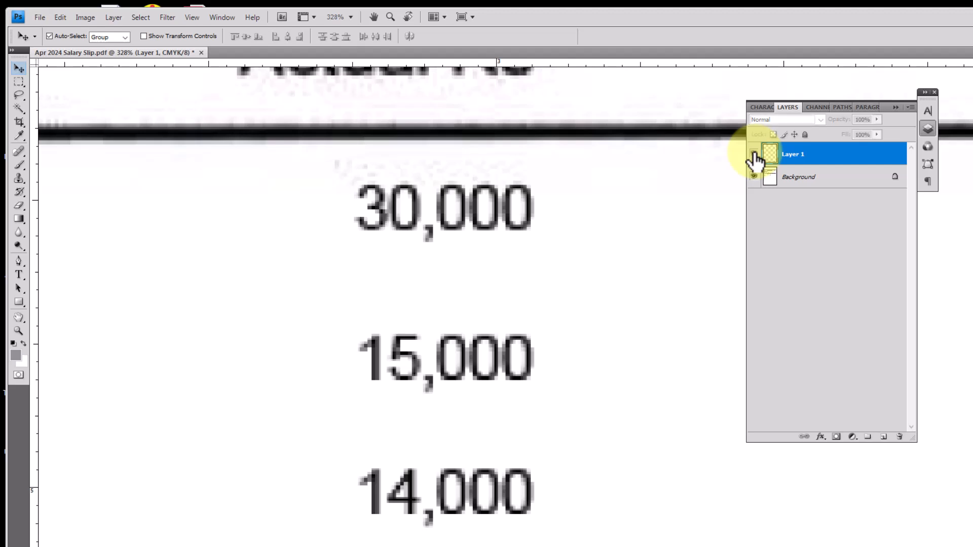
Step: Toggle the copied digit's layer to compare before and after, leaving it shown over the first amount under Actual Rs
{"action": "left_click", "coordinate": [754, 155]}
{"action": "left_click", "coordinate": [754, 155]}
{"action": "left_click", "coordinate": [754, 155]}
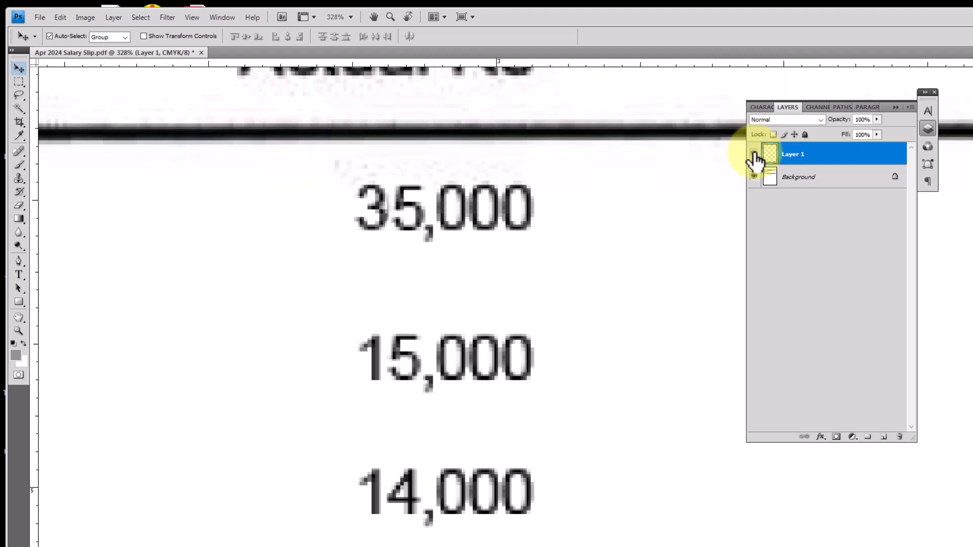
{"action": "scroll", "coordinate": [397, 300], "scroll_direction": "down", "scroll_amount": 2}
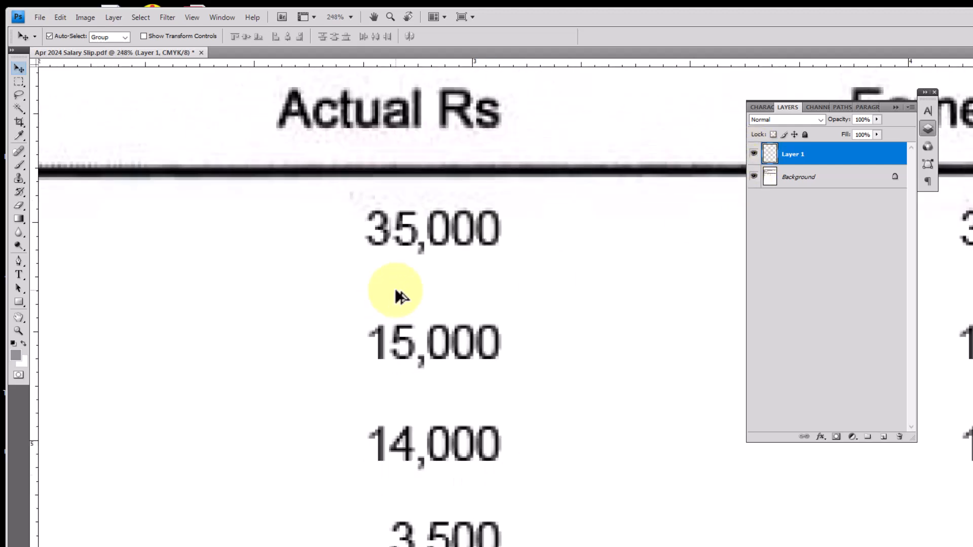
{"action": "scroll", "coordinate": [398, 294], "scroll_direction": "down", "scroll_amount": 1}
{"action": "scroll", "coordinate": [447, 238], "scroll_direction": "up", "scroll_amount": 2}
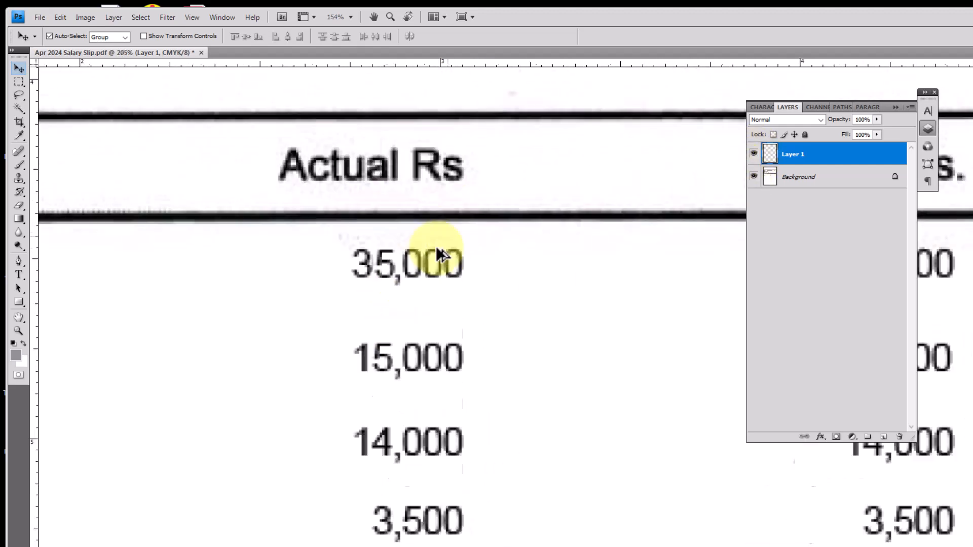
Step: Flatten the image so the copied 5 merges into the background
{"action": "left_click", "coordinate": [86, 18]}
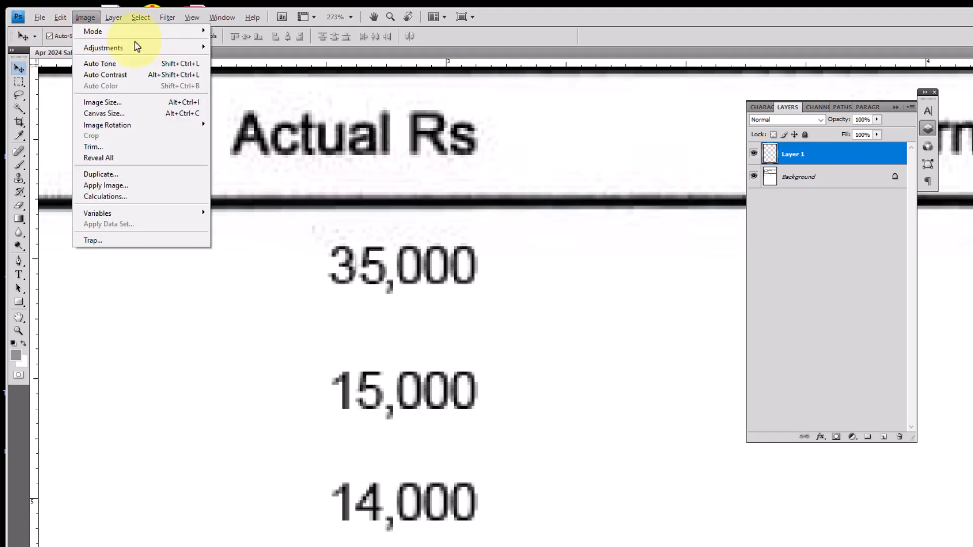
{"action": "left_click", "coordinate": [113, 18]}
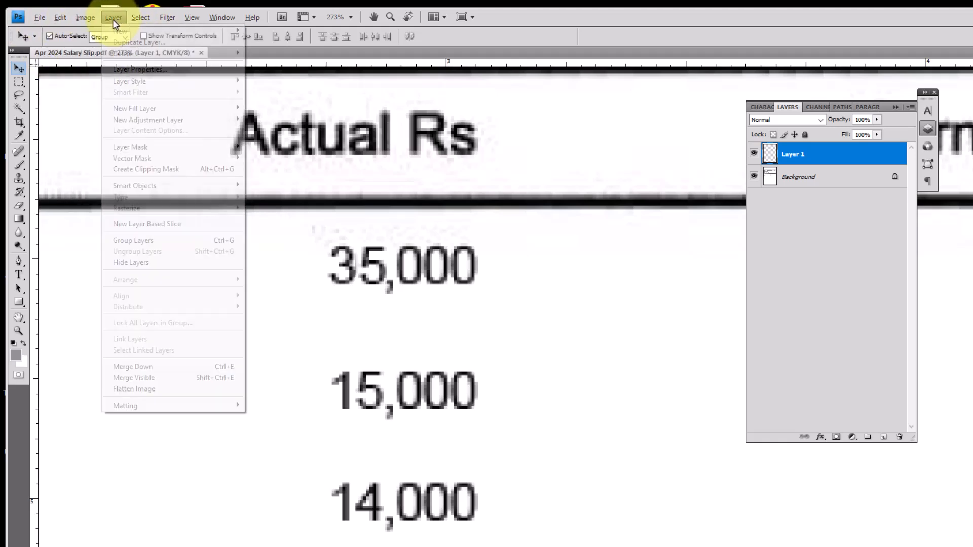
{"action": "left_click", "coordinate": [113, 20]}
{"action": "left_click", "coordinate": [152, 389]}
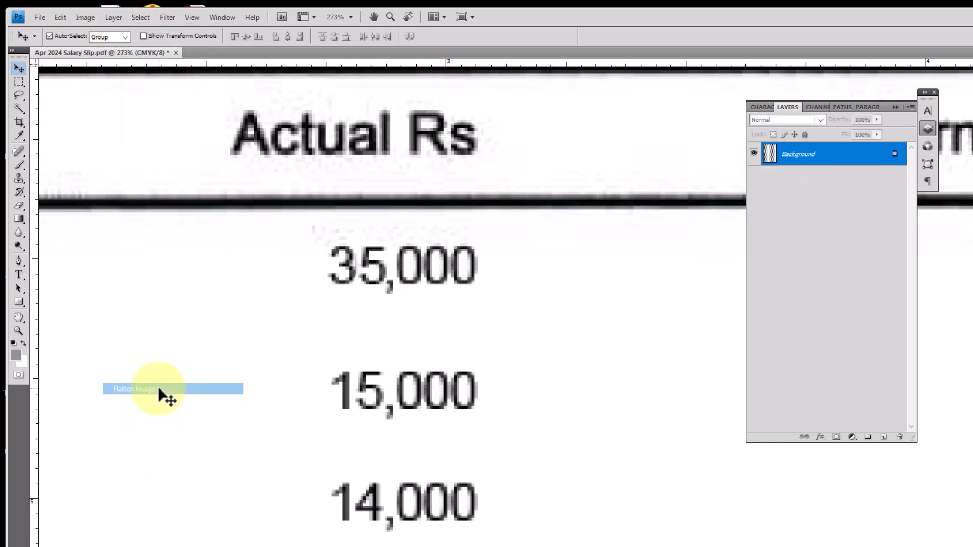
{"action": "scroll", "coordinate": [273, 230], "scroll_direction": "down", "scroll_amount": 6}
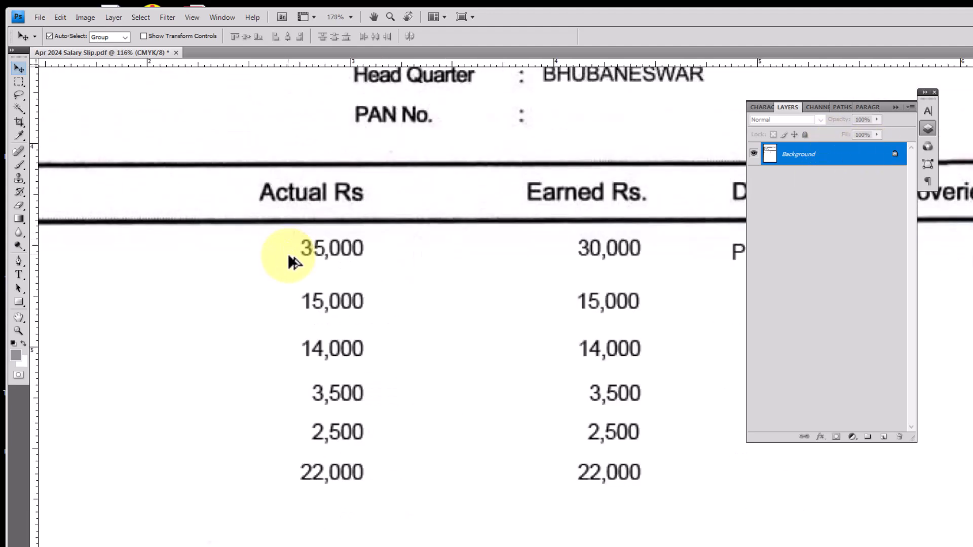
{"action": "scroll", "coordinate": [306, 268], "scroll_direction": "down", "scroll_amount": 3}
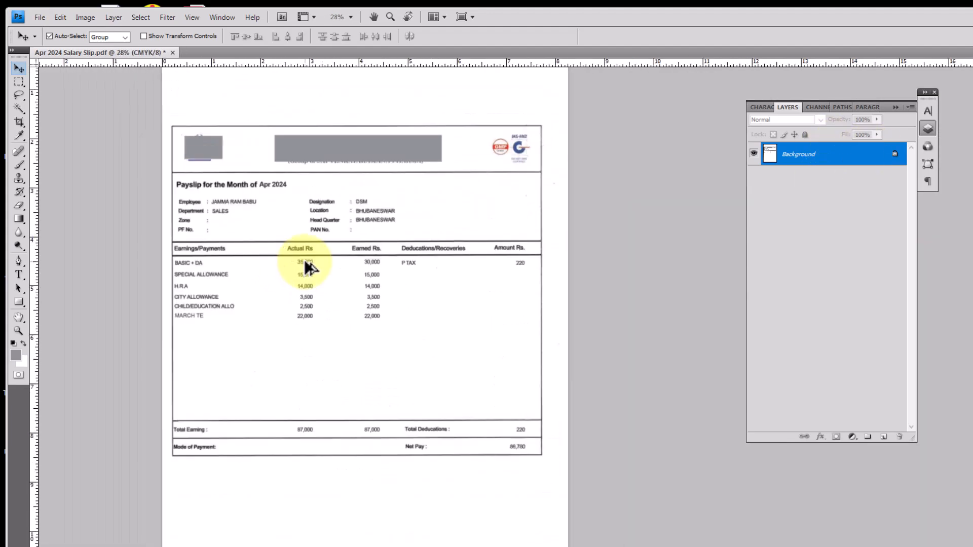
Step: Save the document to the Desktop as a JPEG named Apr 2024 Salary Slip at Maximum quality 12, Progressive with 3 scans
{"action": "left_click", "coordinate": [41, 18]}
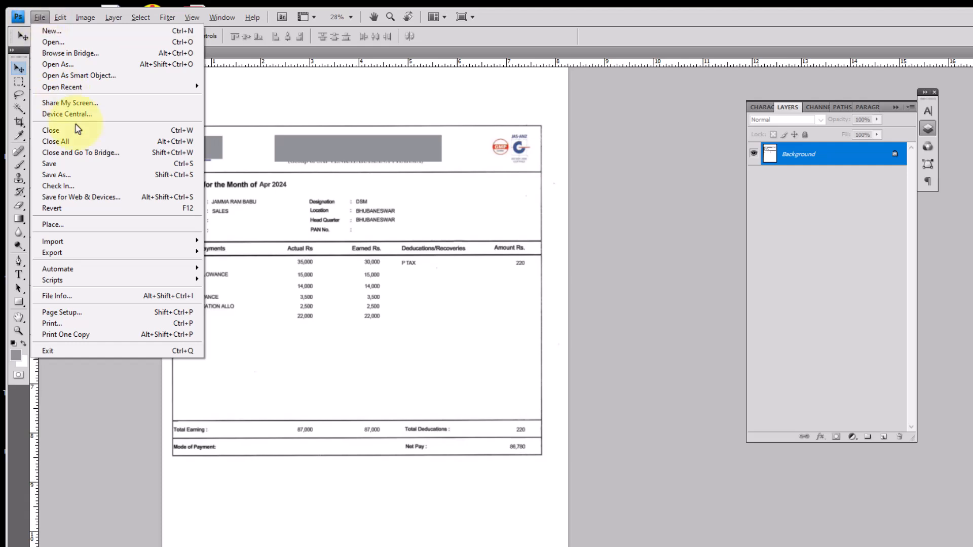
{"action": "left_click", "coordinate": [58, 175]}
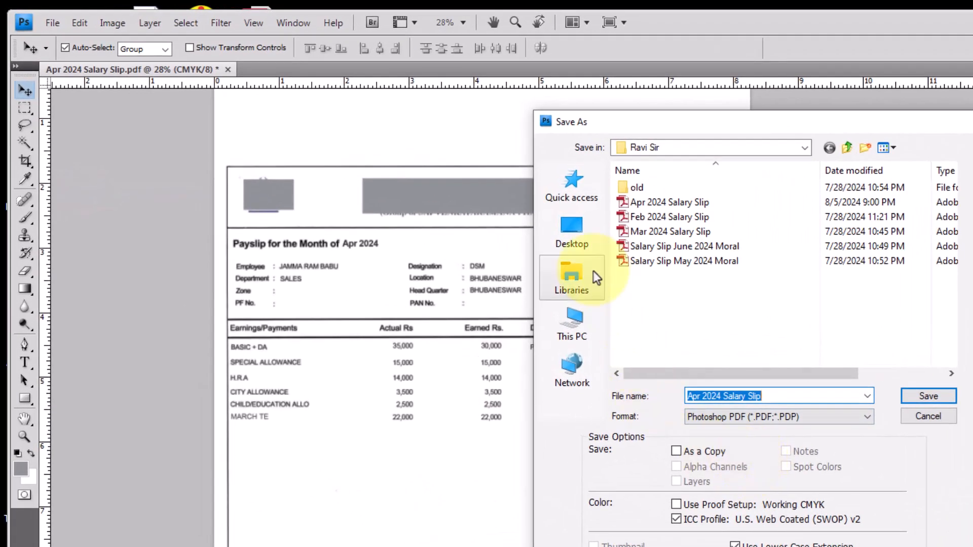
{"action": "left_click", "coordinate": [435, 180]}
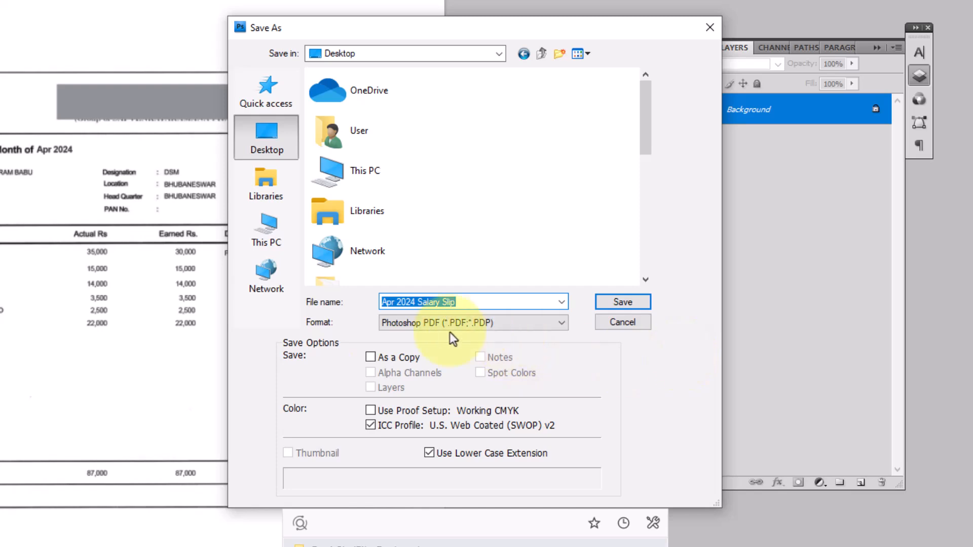
{"action": "left_click", "coordinate": [516, 326]}
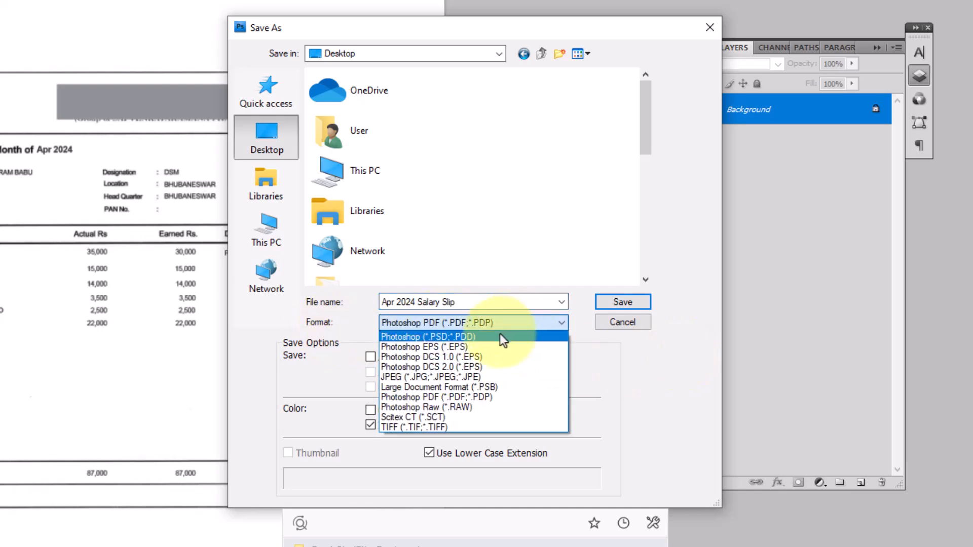
{"action": "left_click", "coordinate": [409, 375]}
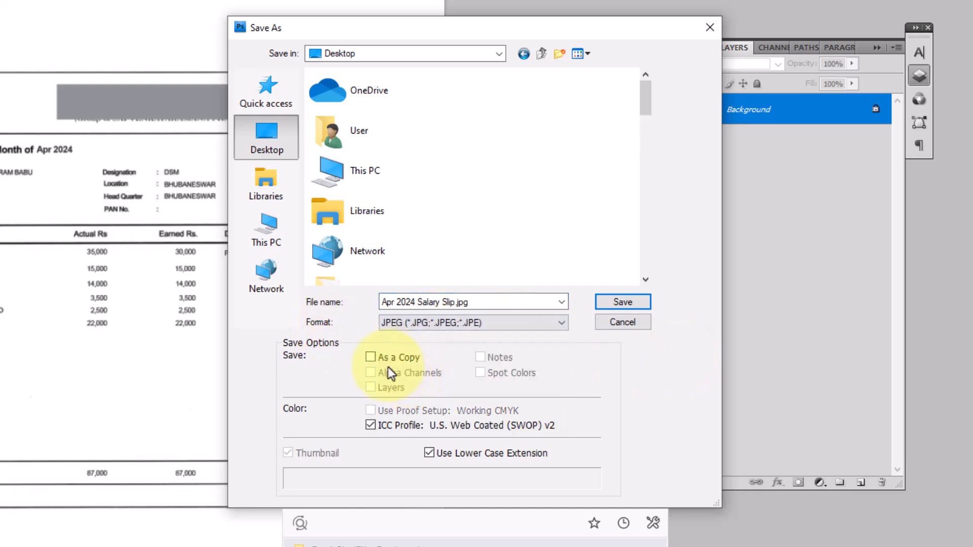
{"action": "left_click", "coordinate": [622, 303]}
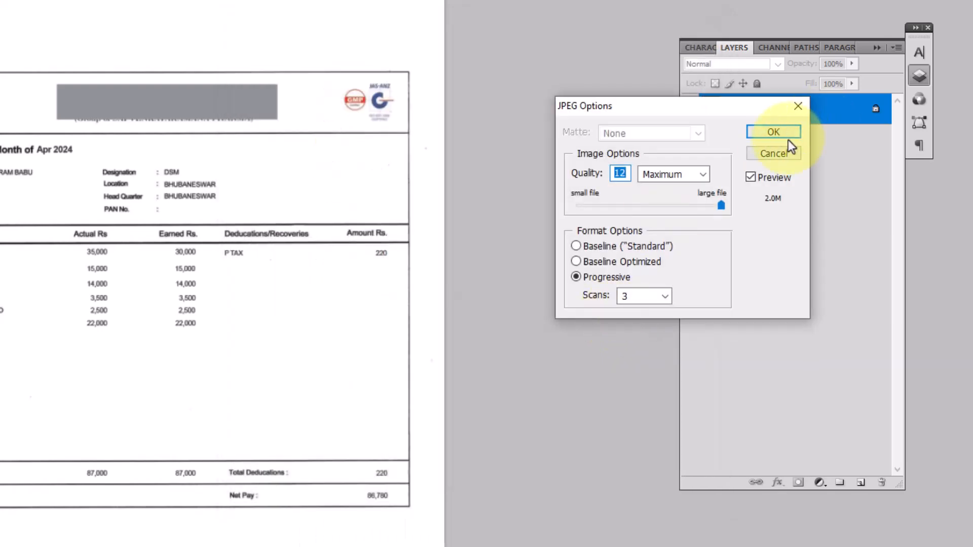
{"action": "left_click", "coordinate": [773, 132]}
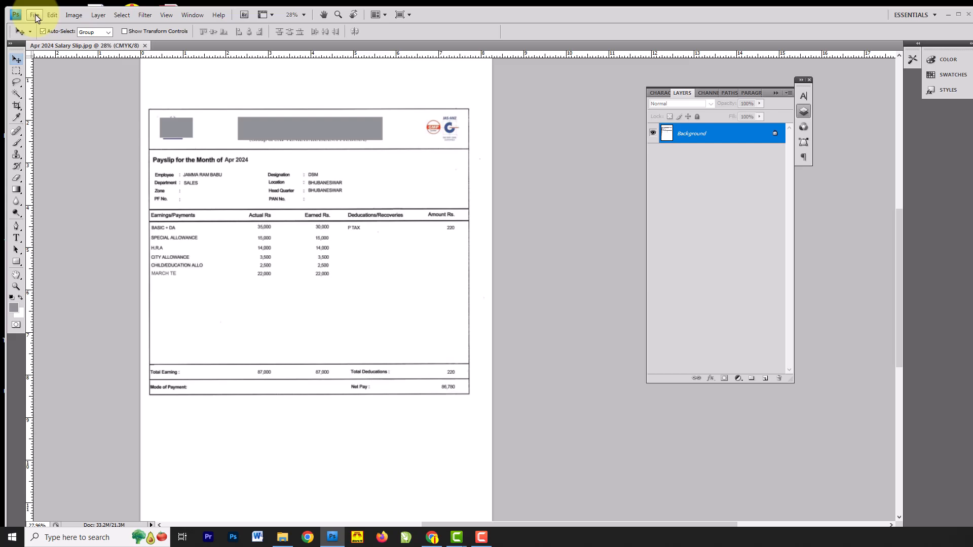
Step: Save the document to the Desktop as a Photoshop PDF named Apr 2024 Salary Slip with the High Quality Print preset
{"action": "left_click", "coordinate": [36, 17]}
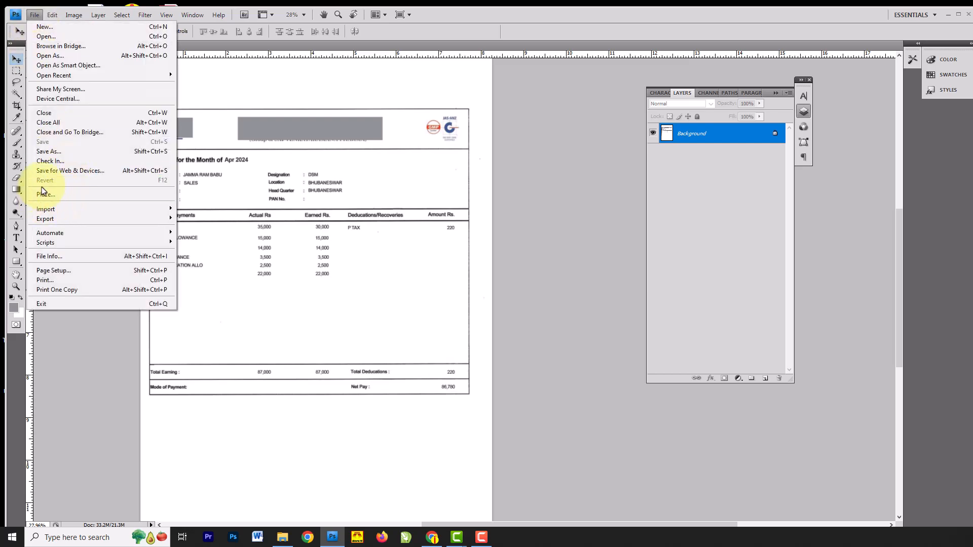
{"action": "left_click", "coordinate": [61, 152]}
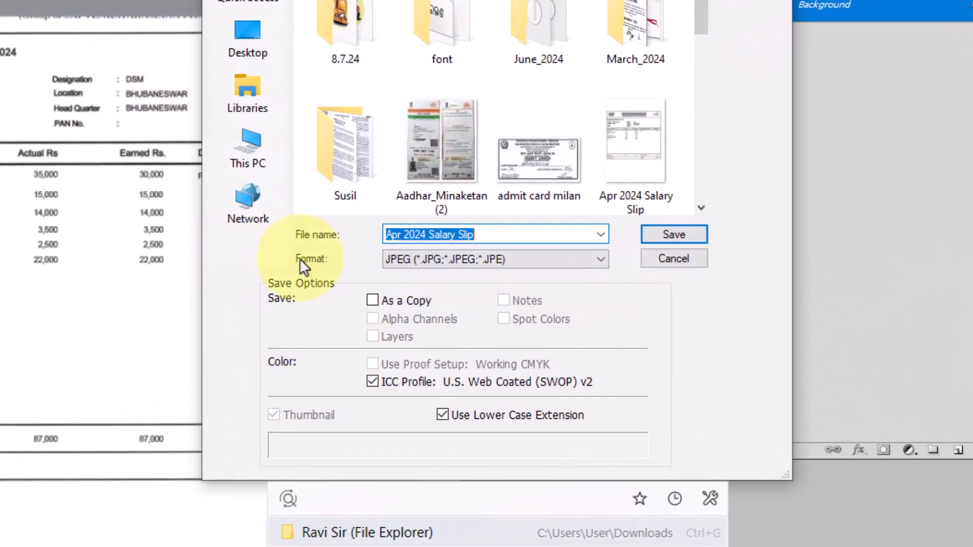
{"action": "left_click", "coordinate": [557, 260]}
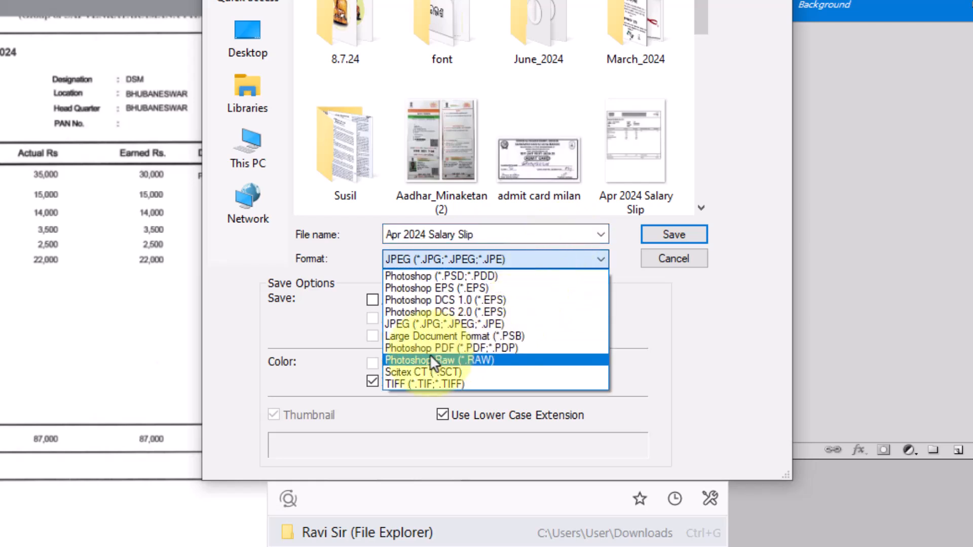
{"action": "left_click", "coordinate": [460, 348]}
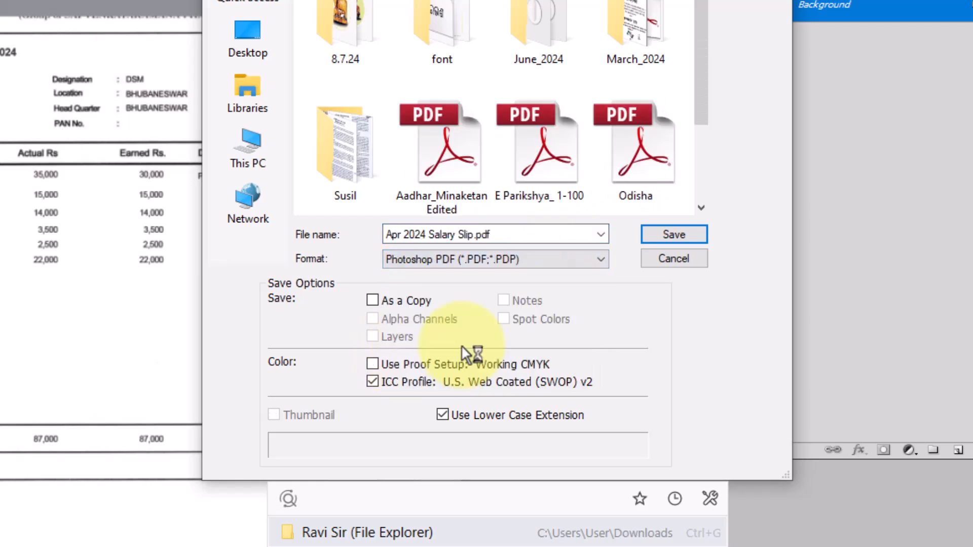
{"action": "left_click", "coordinate": [243, 38]}
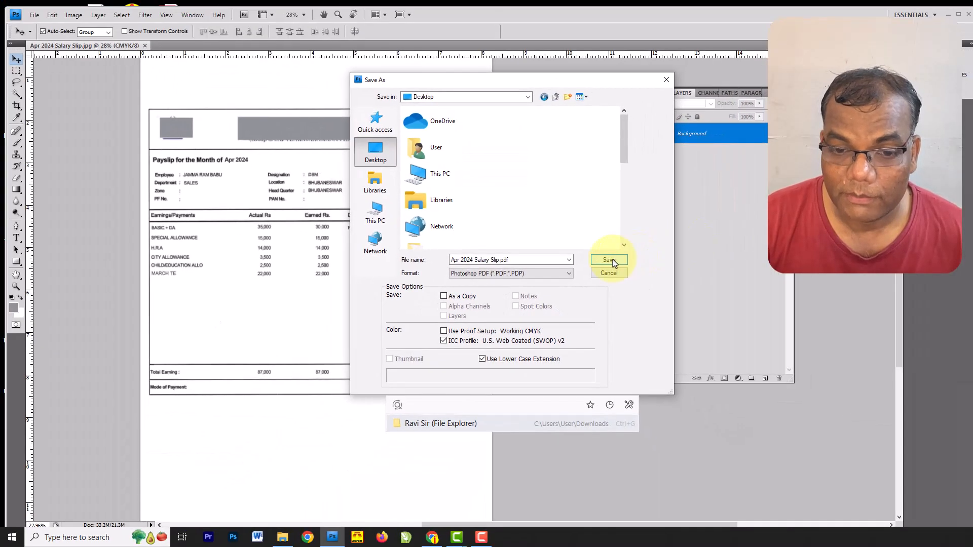
{"action": "left_click", "coordinate": [609, 260]}
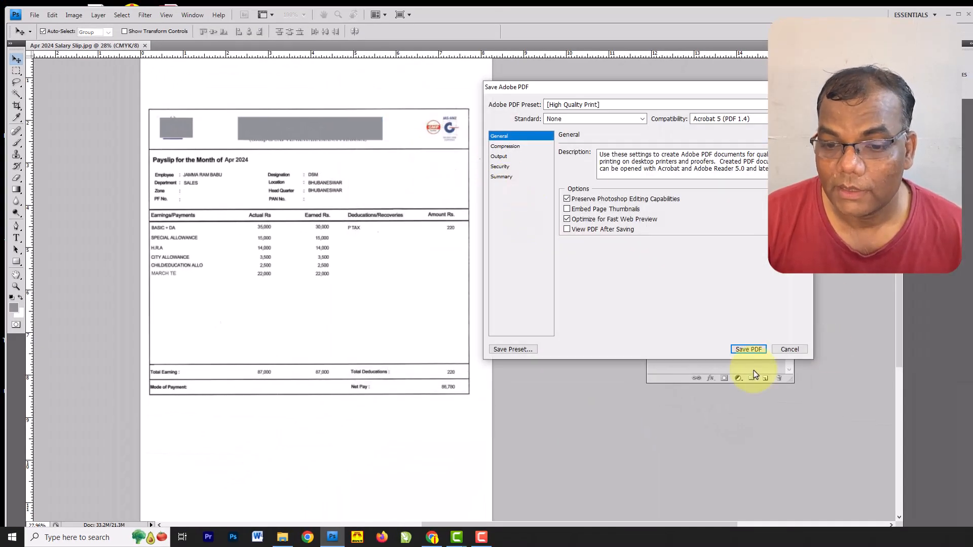
{"action": "left_click", "coordinate": [747, 349]}
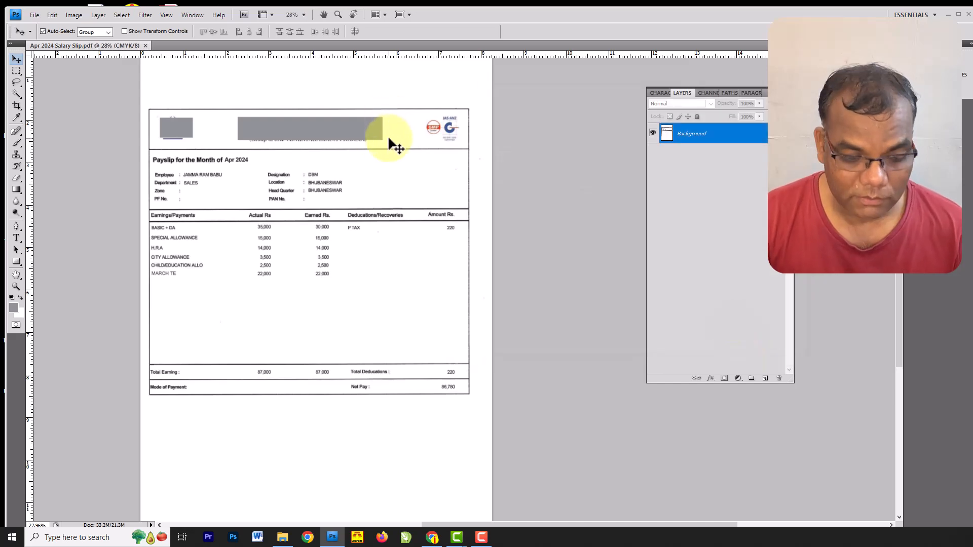
Step: Switch to the desktop, open the Apr 2024 Salary Slip PDF in Adobe Acrobat Pro to examine its earnings table, and close it
{"action": "key", "text": "super+d"}
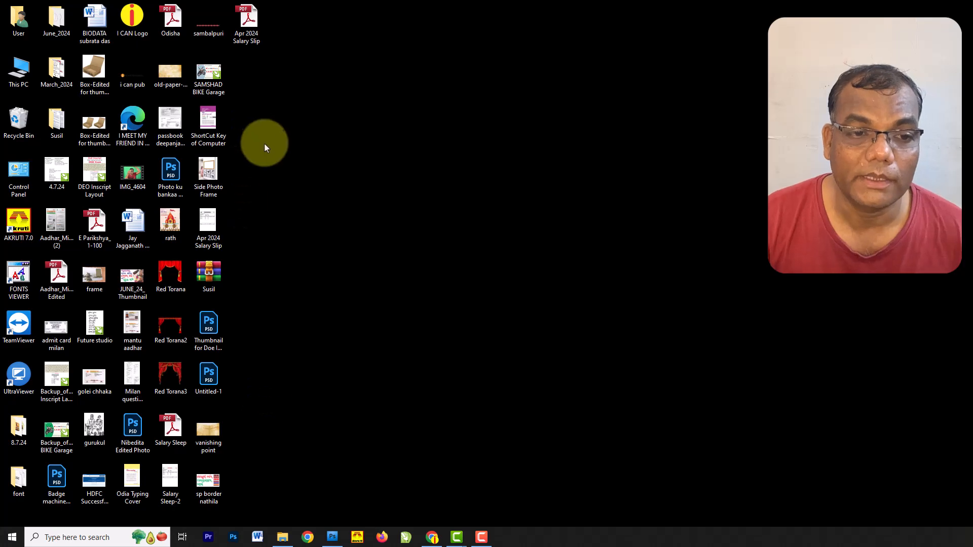
{"action": "left_click_drag", "start_coordinate": [247, 22], "coordinate": [259, 76]}
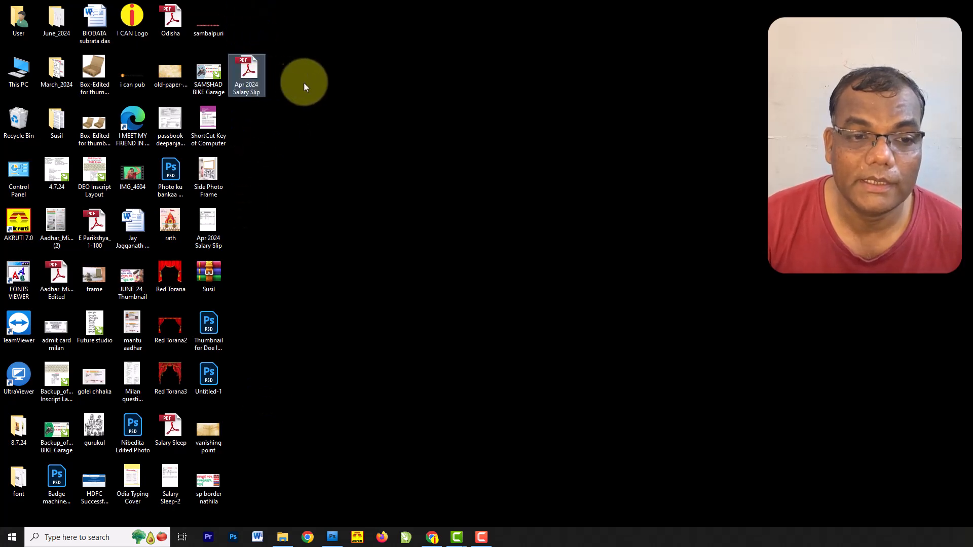
{"action": "double_click", "coordinate": [246, 76]}
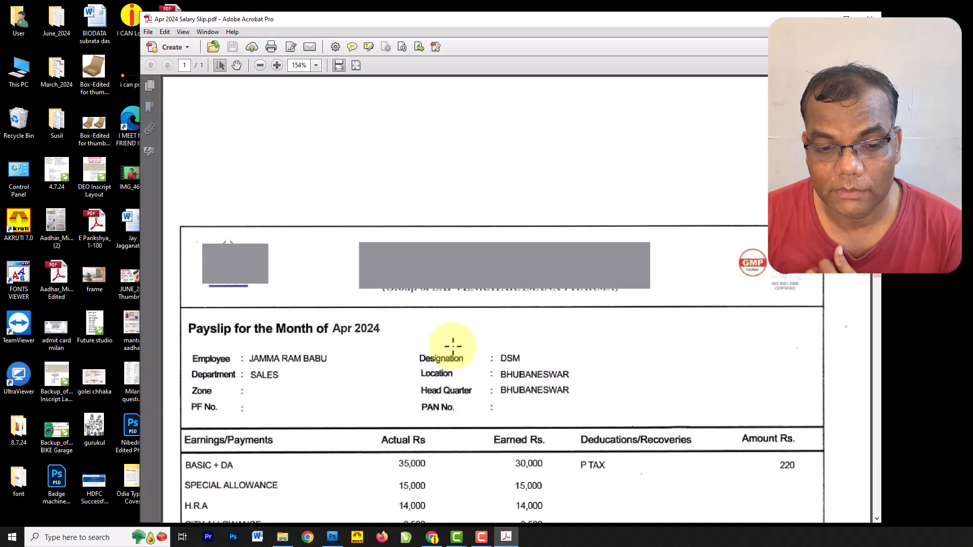
{"action": "scroll", "coordinate": [455, 345], "scroll_direction": "down", "scroll_amount": 3}
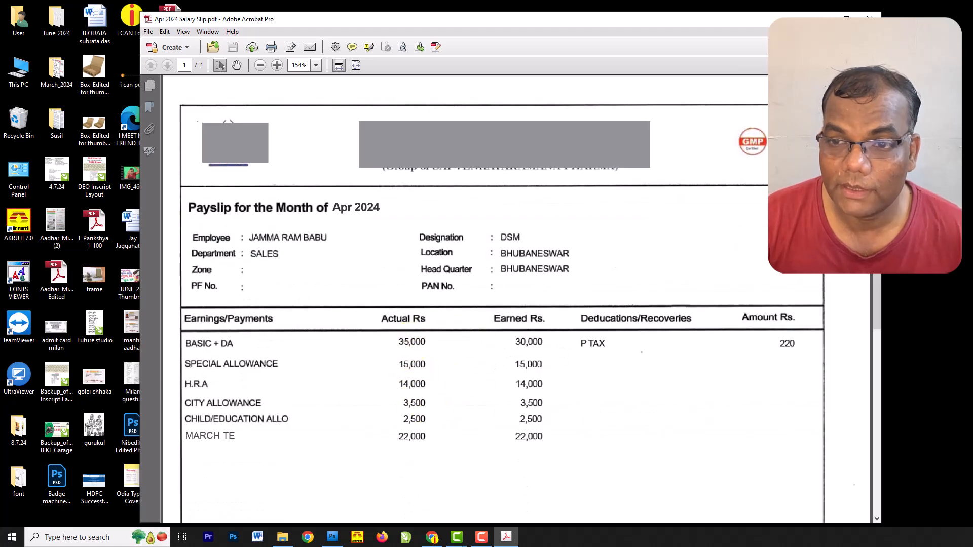
{"action": "left_click", "coordinate": [870, 19]}
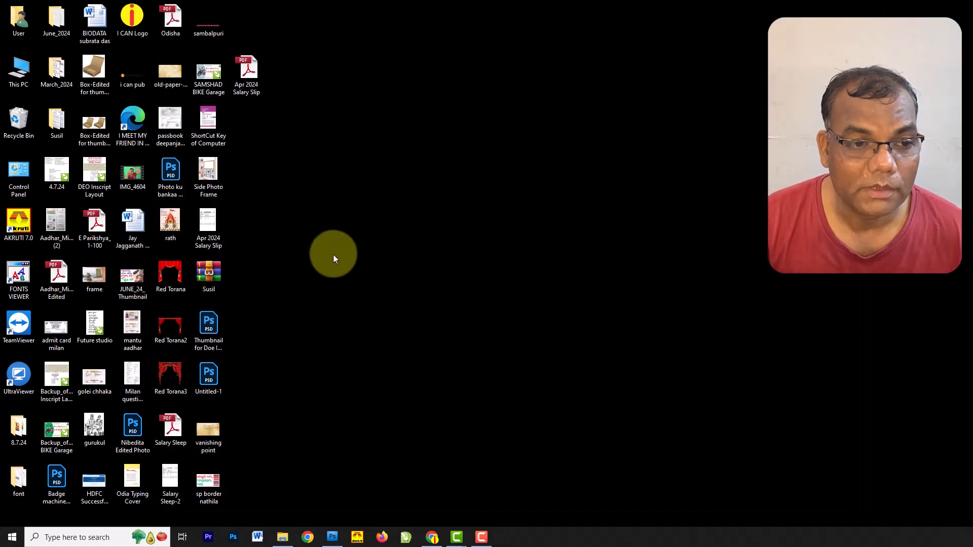
Step: Open the Apr 2024 Salary Slip JPEG in the image viewer and examine the BASIC + DA amount up close and the whole page
{"action": "double_click", "coordinate": [211, 222]}
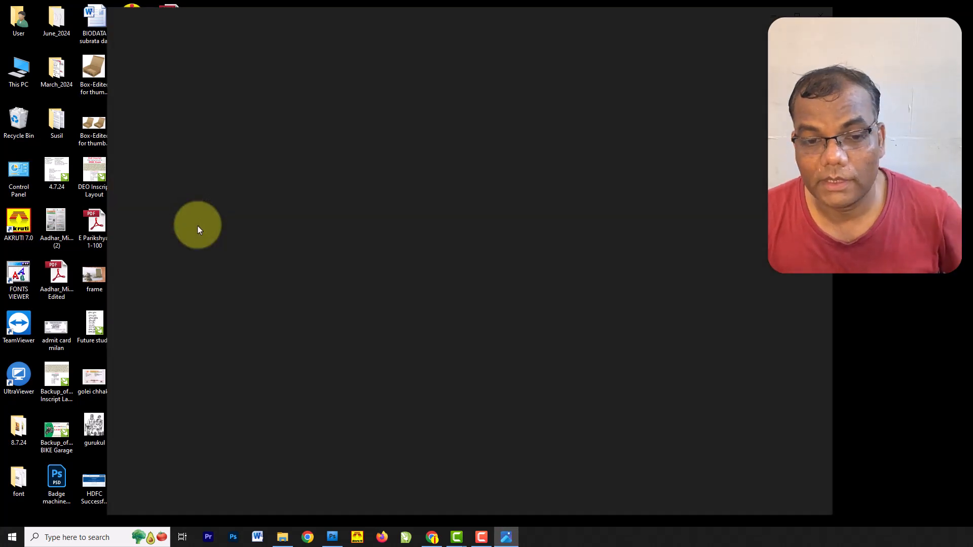
{"action": "scroll", "coordinate": [427, 218], "scroll_direction": "up", "scroll_amount": 4}
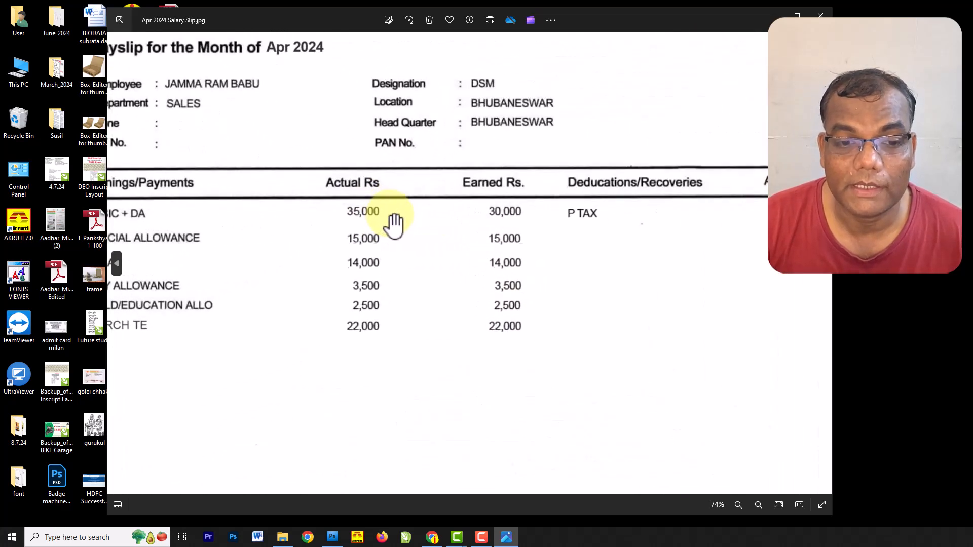
{"action": "scroll", "coordinate": [393, 226], "scroll_direction": "down", "scroll_amount": 5}
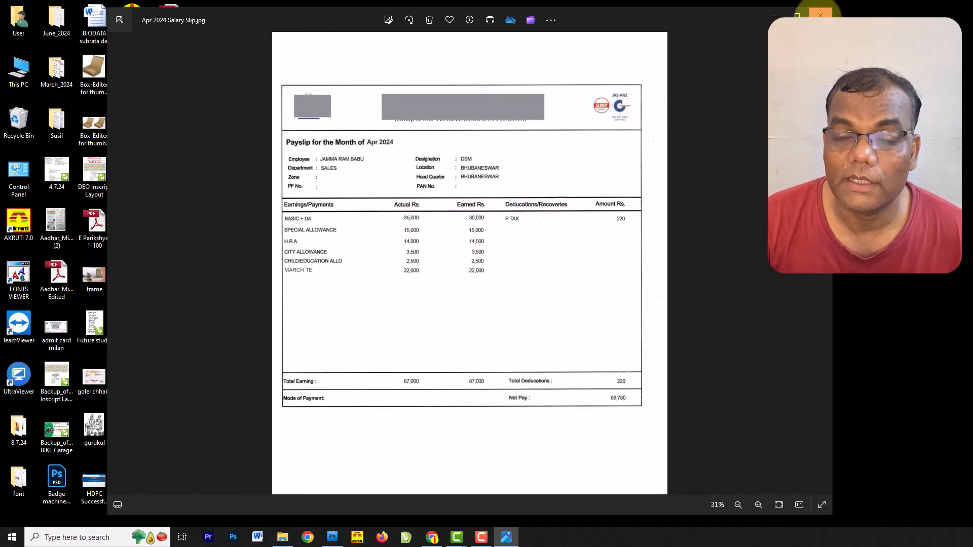